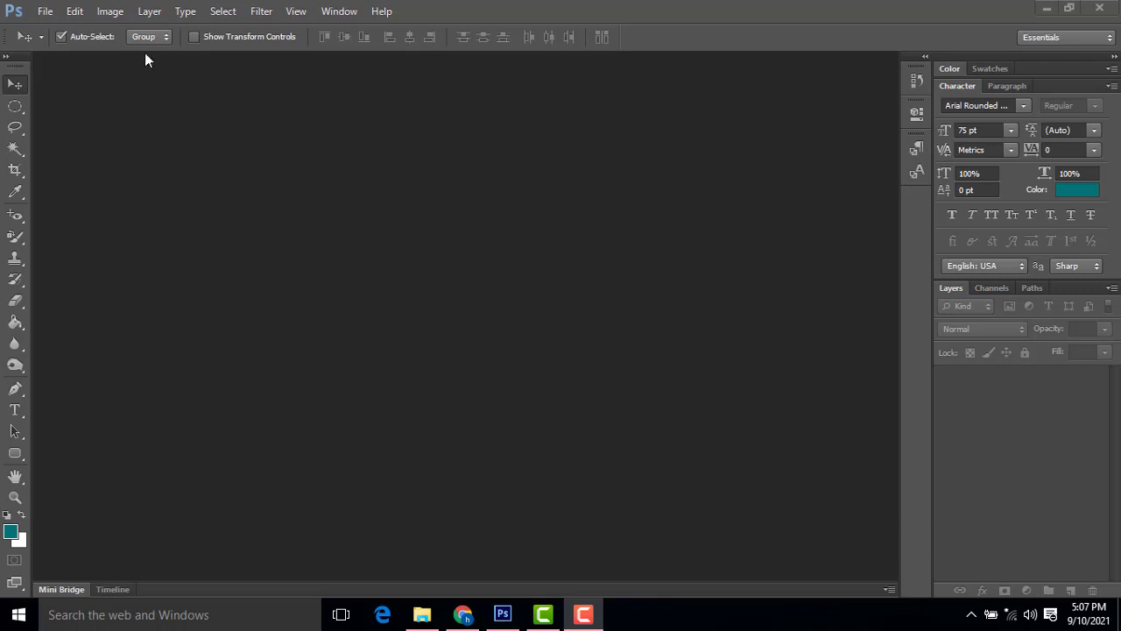
Open the T-shirt image "download" from the photoshop folder on the Desktop.
{"action": "left_click", "coordinate": [45, 12]}
{"action": "left_click", "coordinate": [61, 47]}
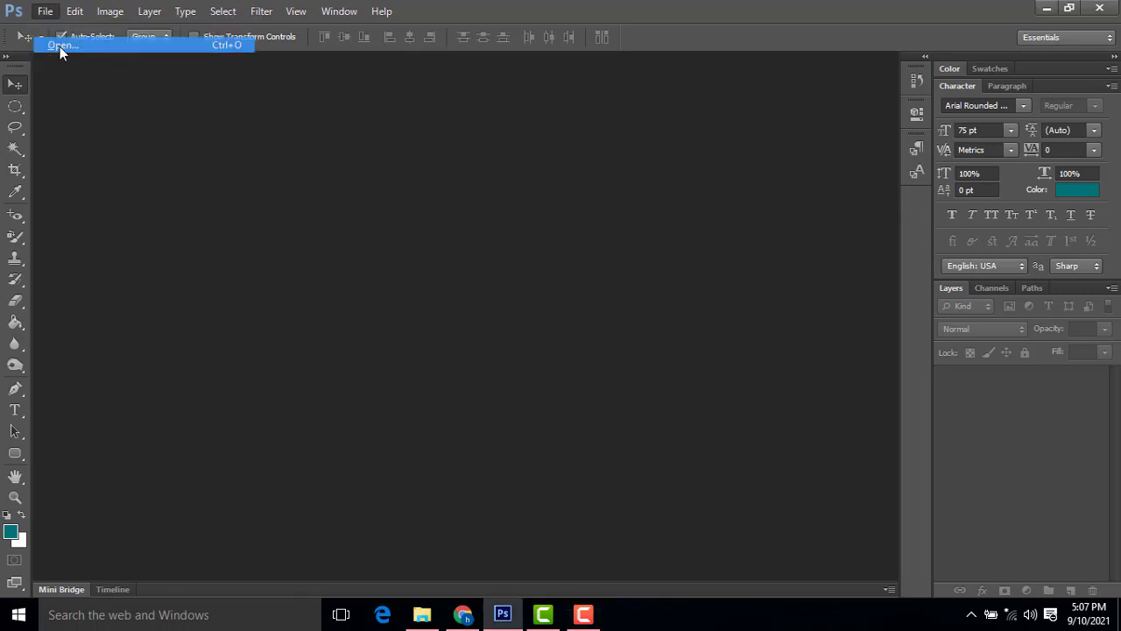
{"action": "left_click", "coordinate": [520, 59]}
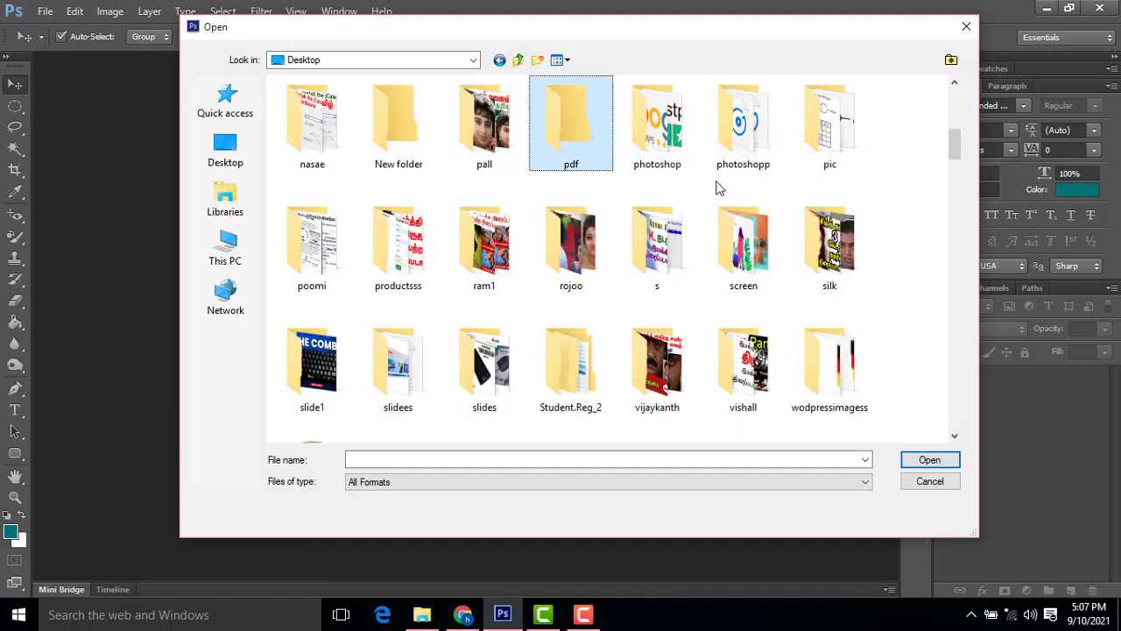
{"action": "double_click", "coordinate": [668, 140]}
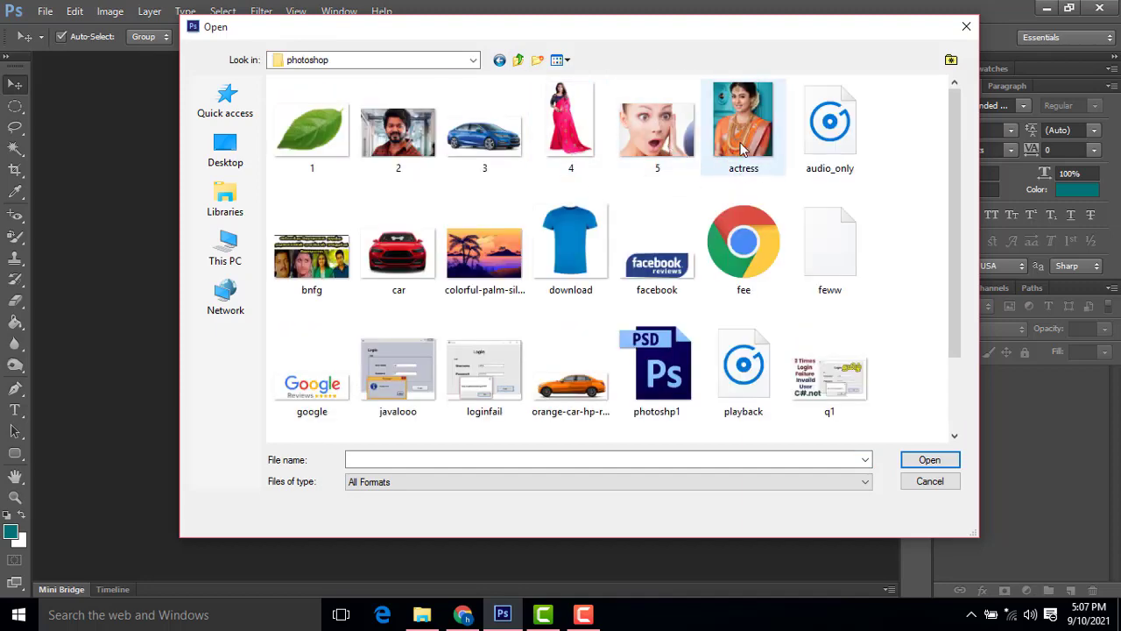
{"action": "left_click", "coordinate": [561, 245]}
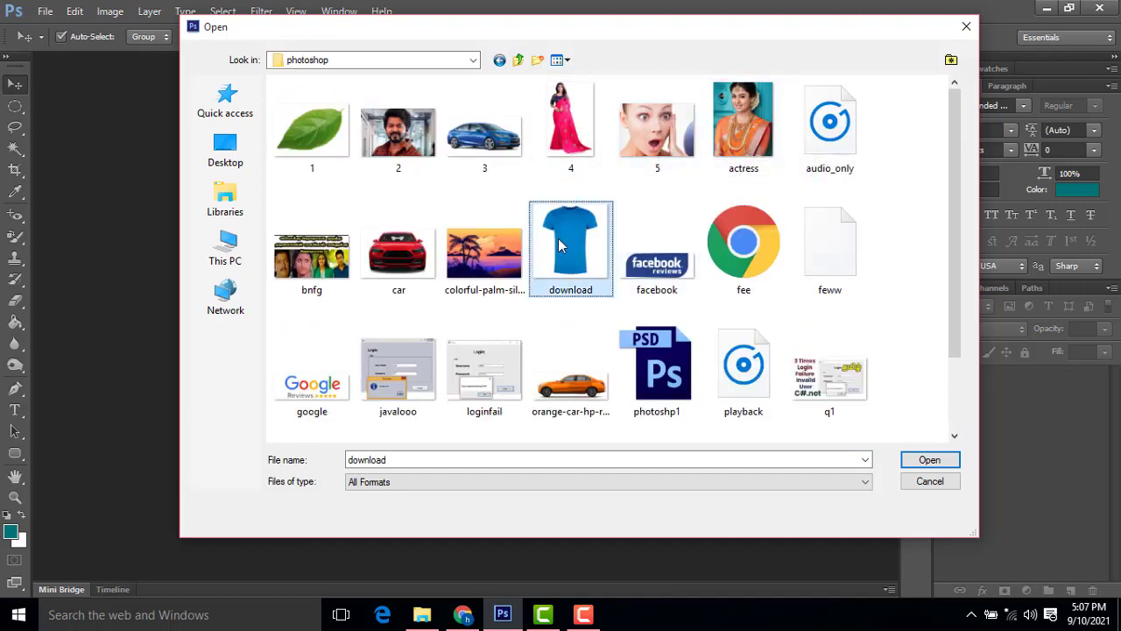
{"action": "double_click", "coordinate": [561, 246]}
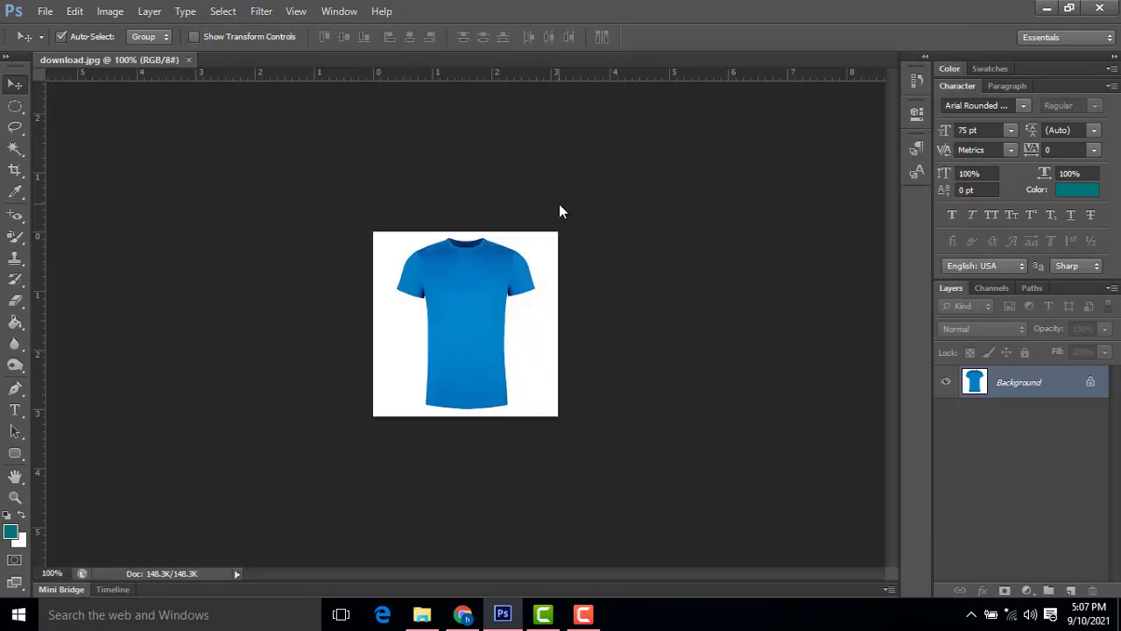
{"action": "key", "text": "ctrl+plus"}
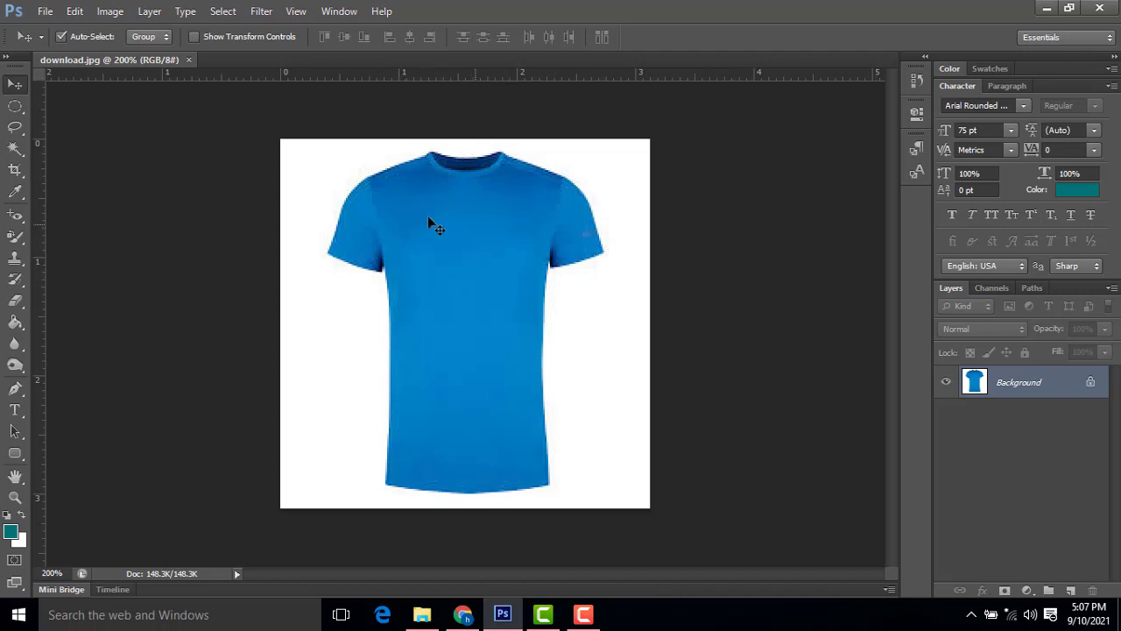
Start a Hue/Saturation adjustment on the T-shirt image and turn the shirt green with Hue -34 and Saturation -21.
{"action": "left_click", "coordinate": [110, 12]}
{"action": "mouse_move", "coordinate": [134, 53]}
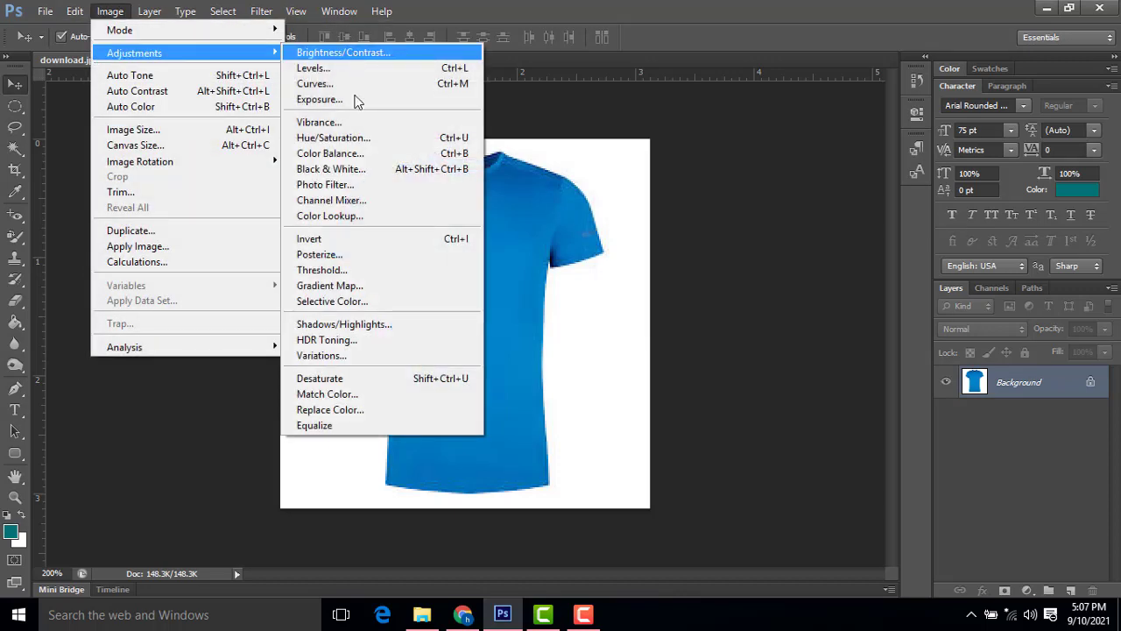
{"action": "left_click", "coordinate": [351, 137]}
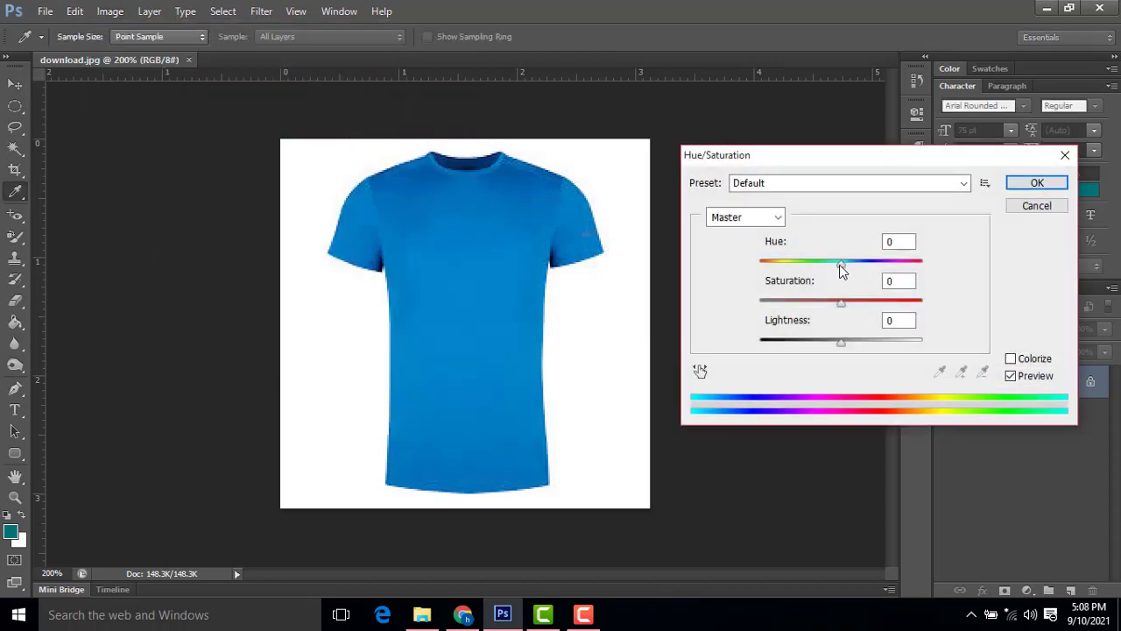
{"action": "left_click_drag", "start_coordinate": [840, 264], "coordinate": [772, 265]}
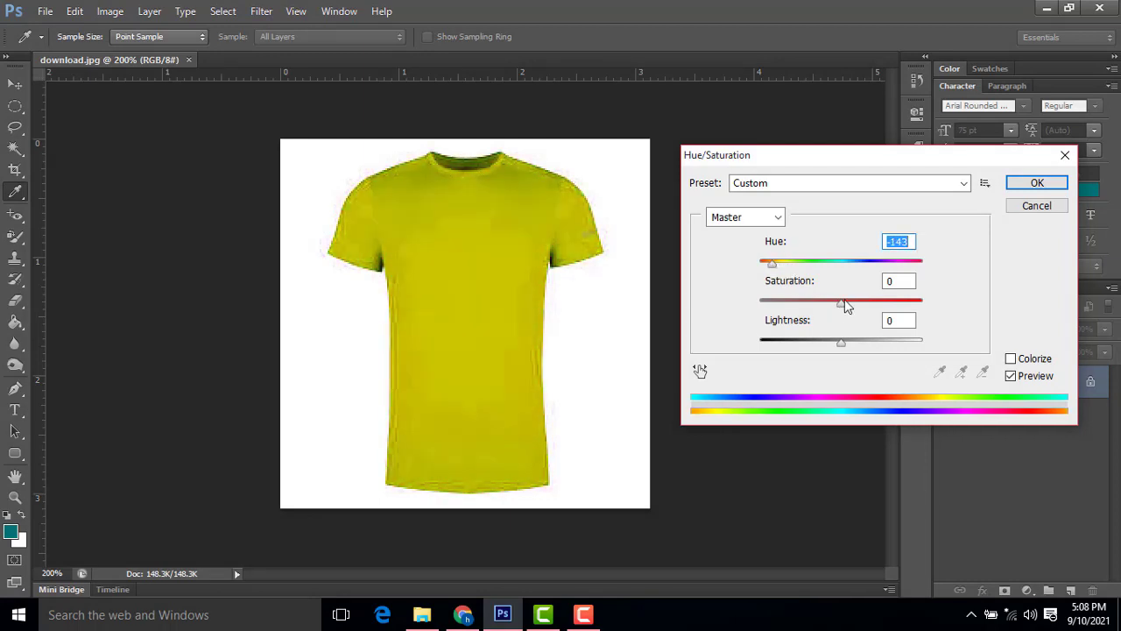
{"action": "mouse_move", "coordinate": [841, 305]}
{"action": "left_mouse_down"}
{"action": "mouse_move", "coordinate": [810, 308]}
{"action": "mouse_move", "coordinate": [838, 304]}
{"action": "left_mouse_up"}
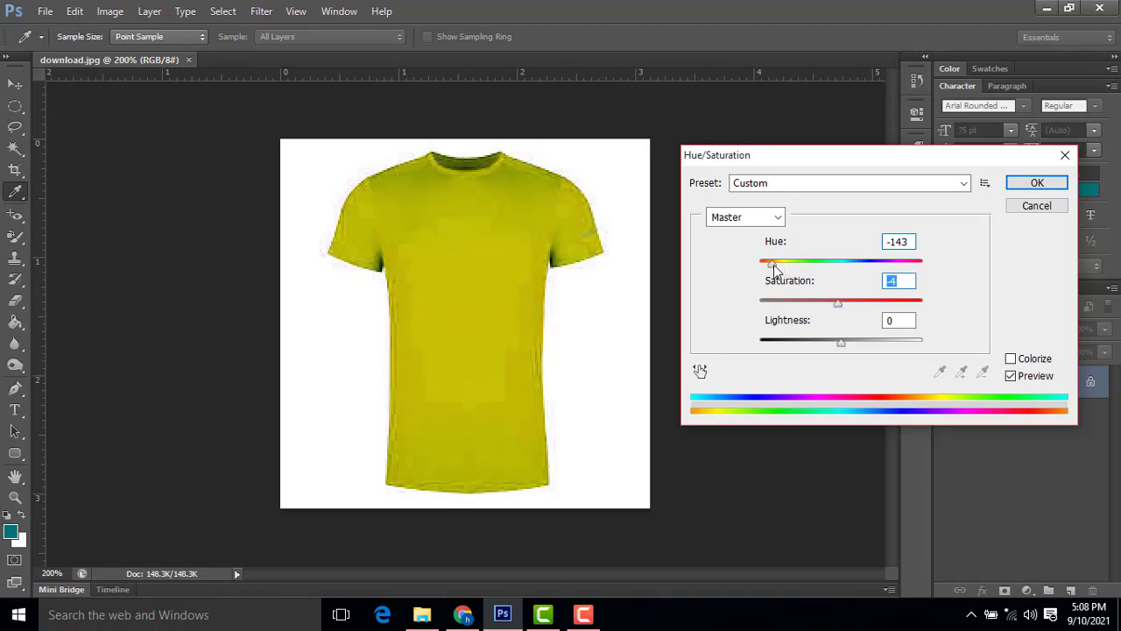
{"action": "left_click_drag", "start_coordinate": [774, 266], "coordinate": [813, 265]}
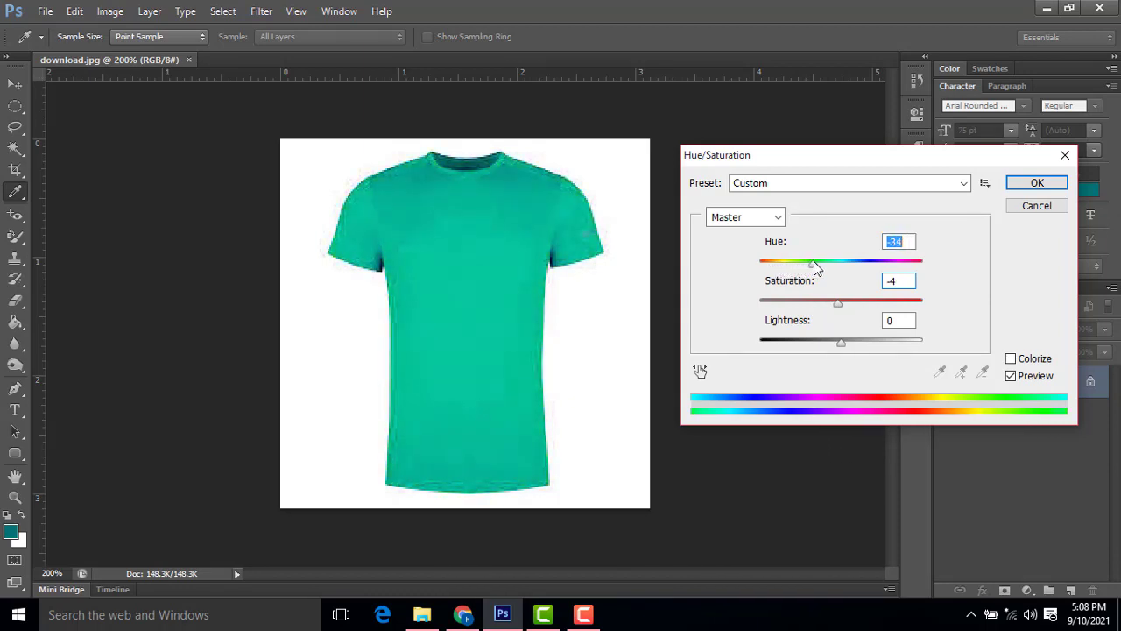
{"action": "left_click_drag", "start_coordinate": [838, 305], "coordinate": [824, 305]}
Recolour the T-shirt red with Hue +153 and Saturation about +49, and apply the adjustment.
{"action": "left_click_drag", "start_coordinate": [815, 263], "coordinate": [911, 260]}
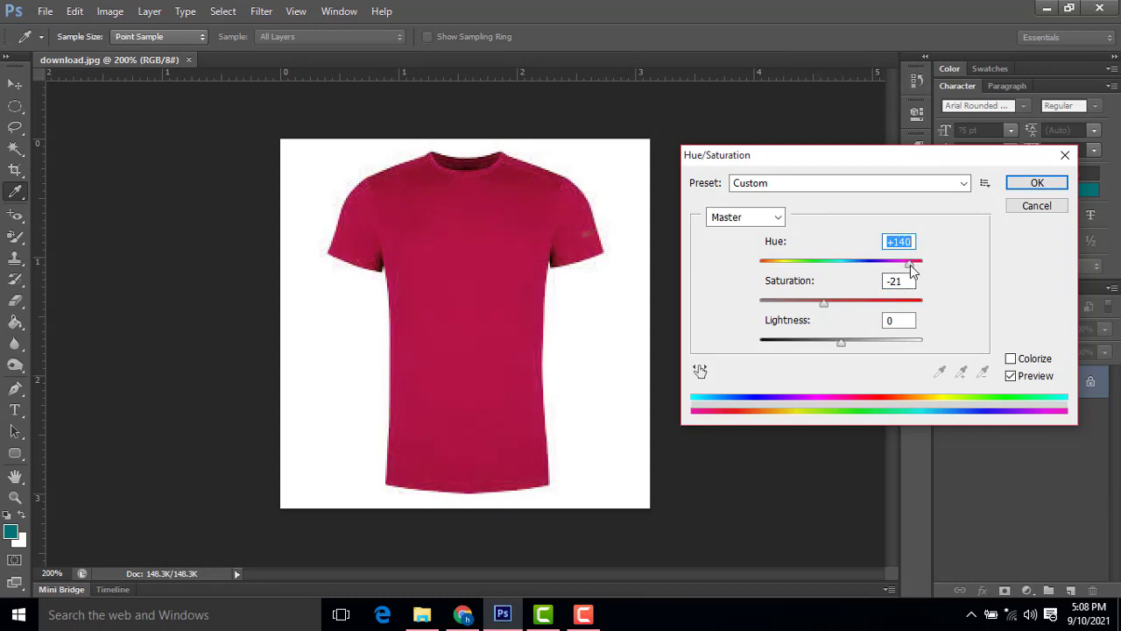
{"action": "left_click_drag", "start_coordinate": [910, 266], "coordinate": [905, 266]}
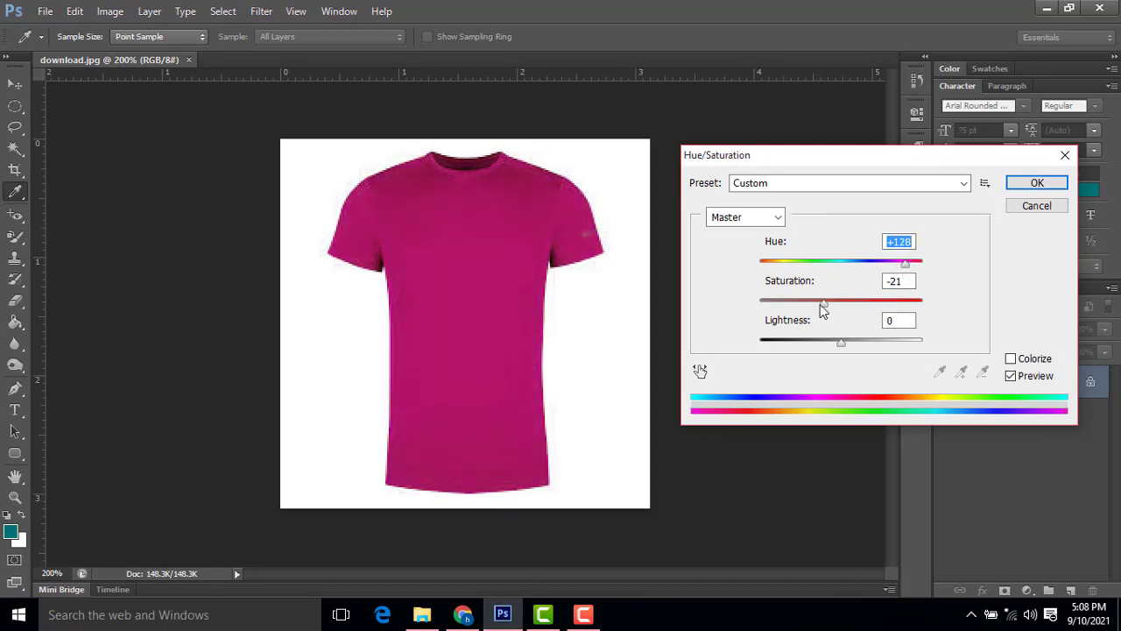
{"action": "left_click_drag", "start_coordinate": [825, 306], "coordinate": [864, 307]}
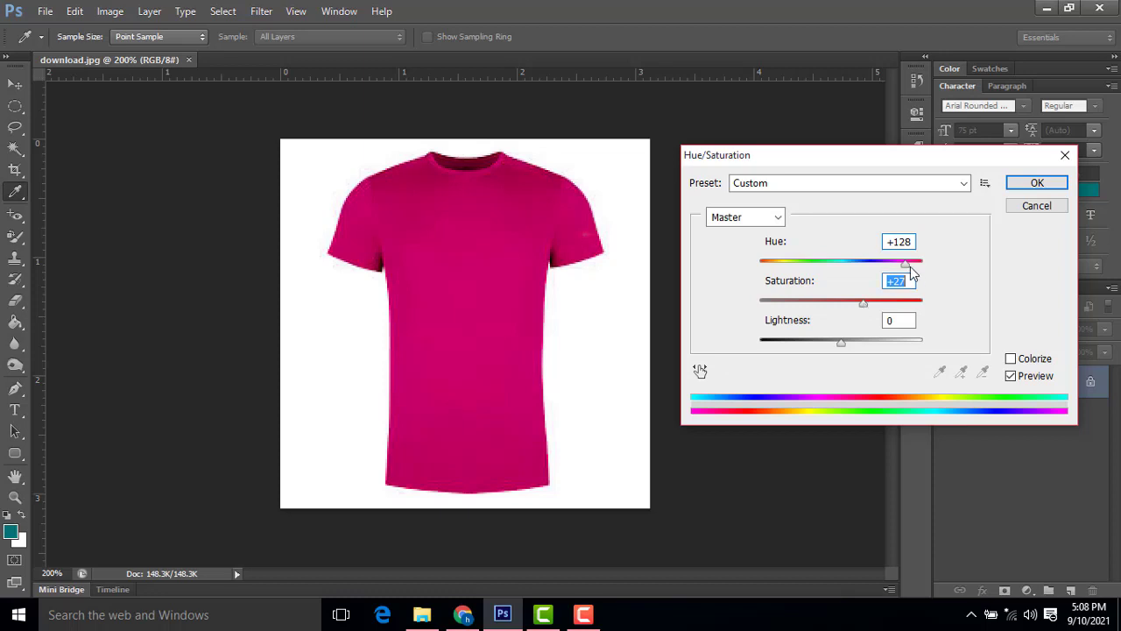
{"action": "mouse_move", "coordinate": [910, 267]}
{"action": "left_mouse_down"}
{"action": "mouse_move", "coordinate": [934, 265]}
{"action": "mouse_move", "coordinate": [916, 271]}
{"action": "left_mouse_up"}
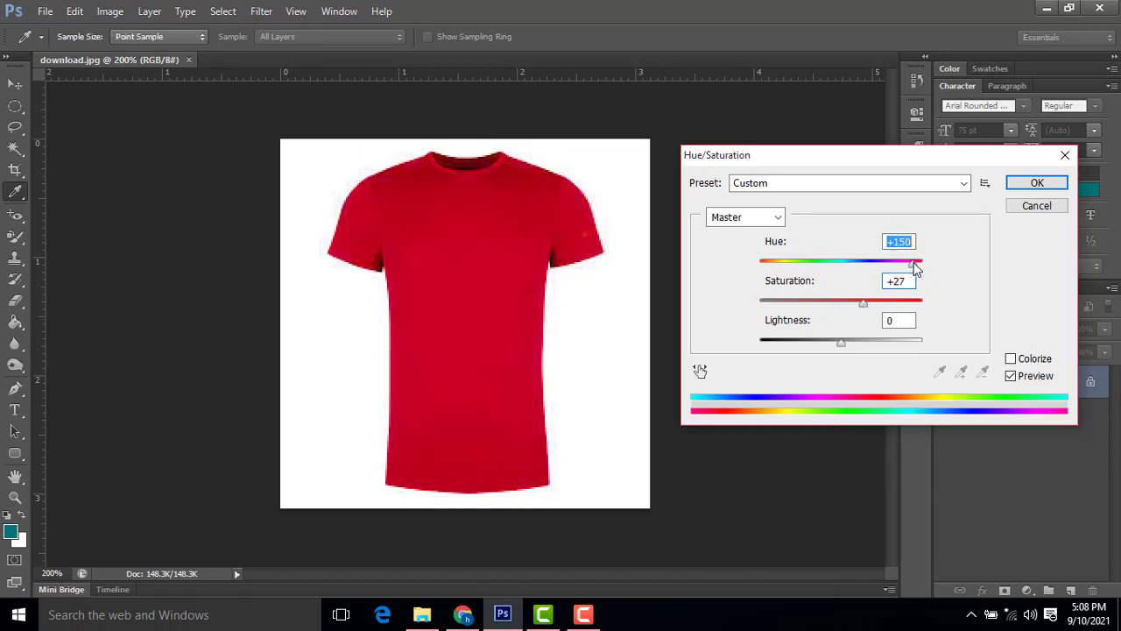
{"action": "left_click_drag", "start_coordinate": [864, 305], "coordinate": [883, 306]}
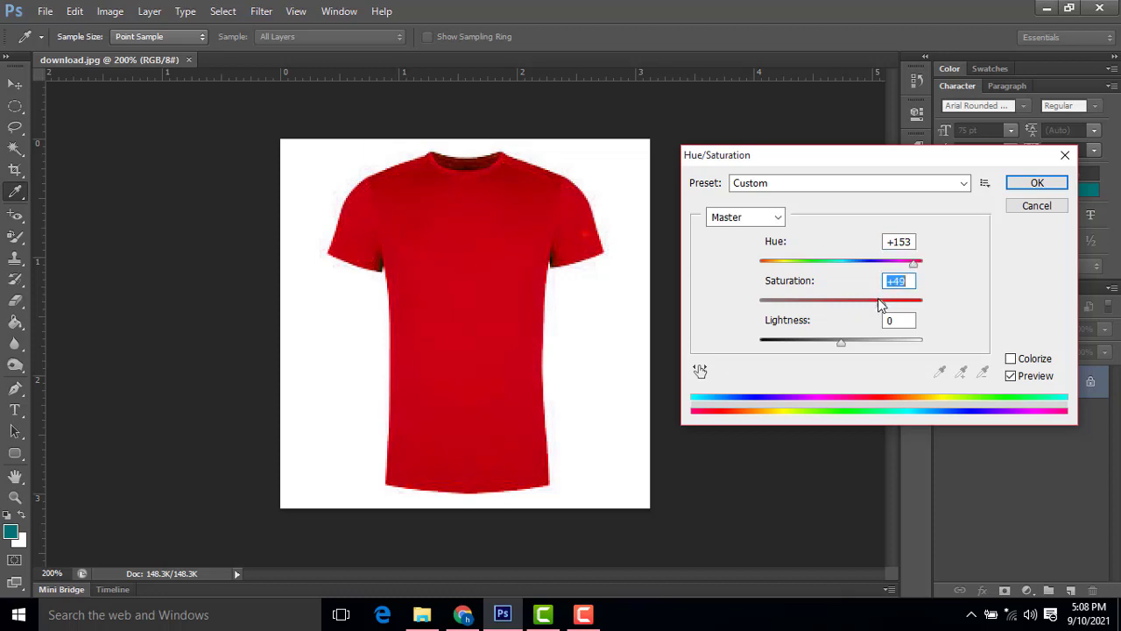
{"action": "left_click", "coordinate": [1035, 185]}
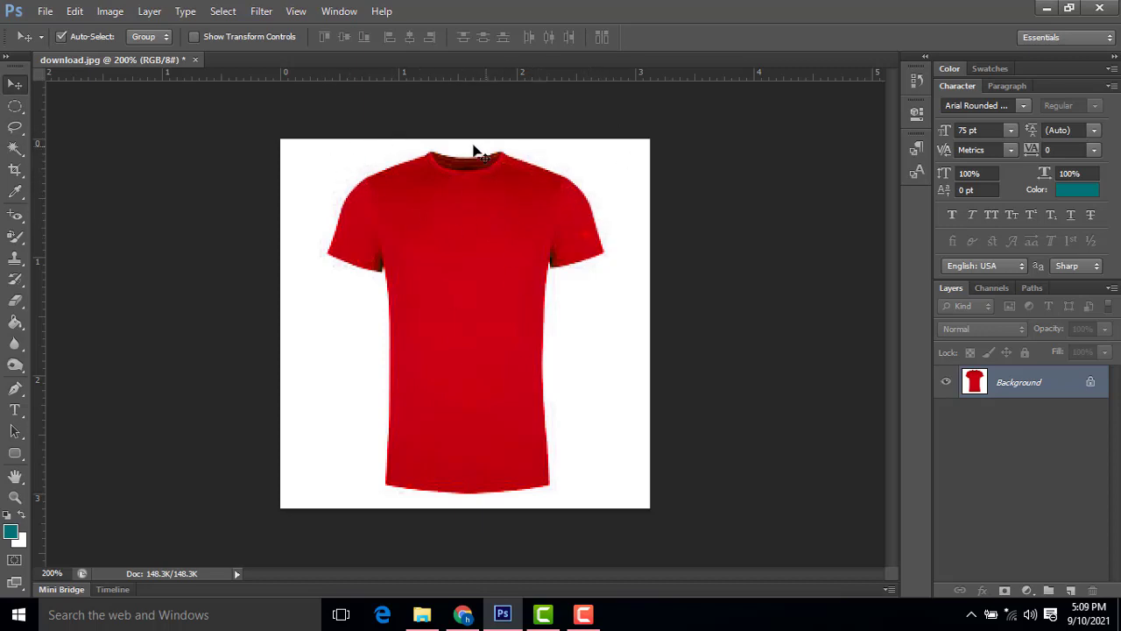
Close download.jpg without saving and open the image "actress" from the photoshop folder.
{"action": "left_click", "coordinate": [196, 59]}
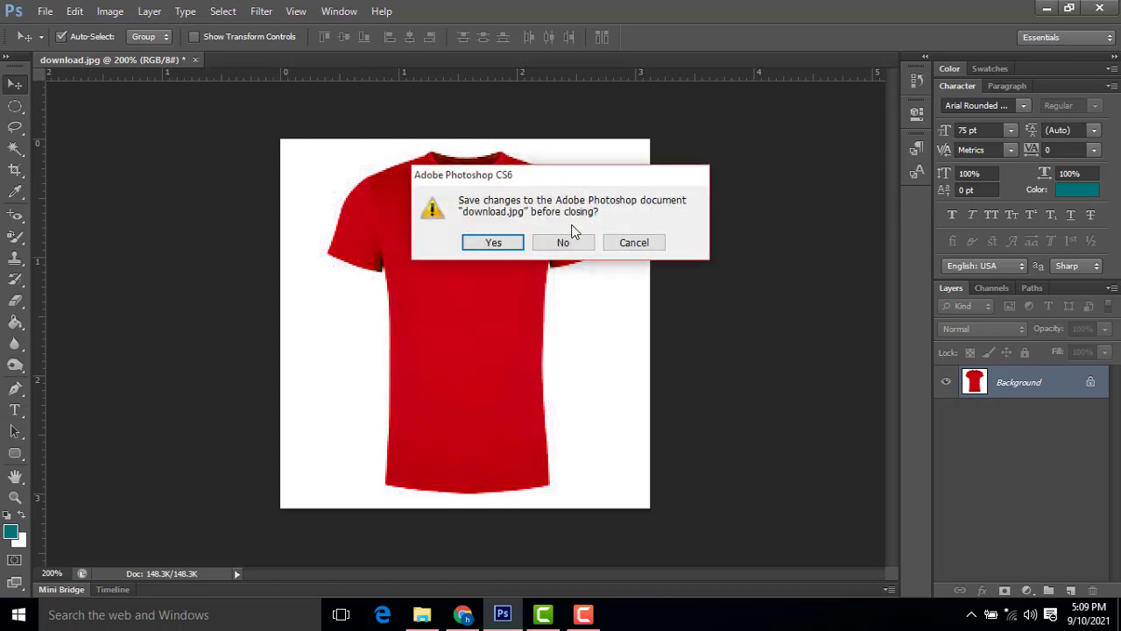
{"action": "left_click", "coordinate": [567, 241]}
{"action": "left_click", "coordinate": [45, 11]}
{"action": "left_click", "coordinate": [50, 42]}
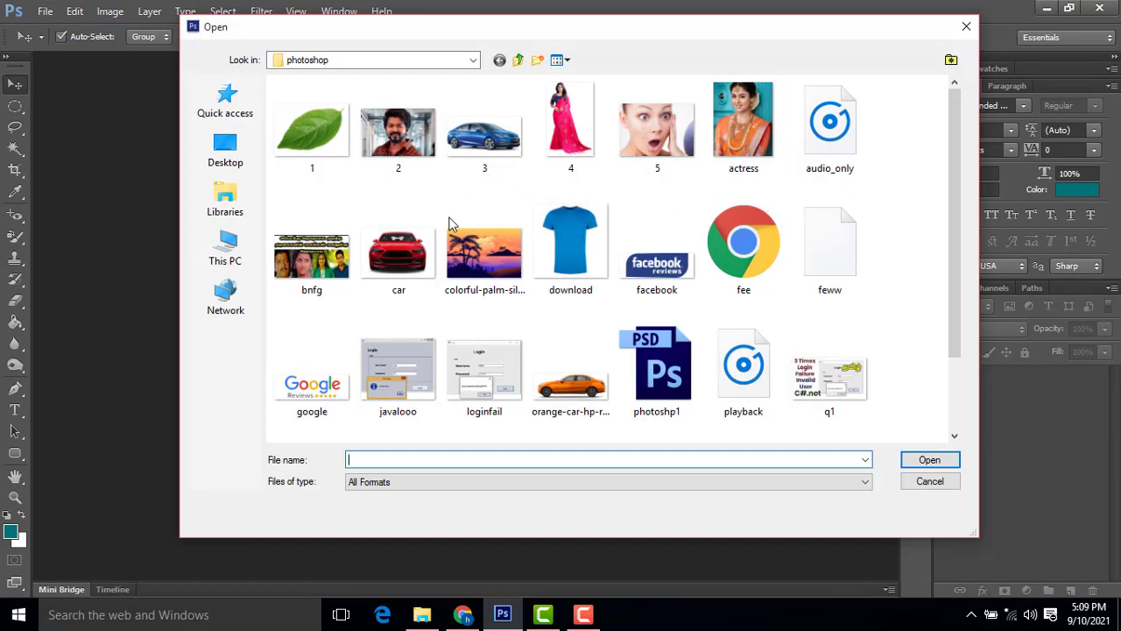
{"action": "left_click", "coordinate": [734, 125]}
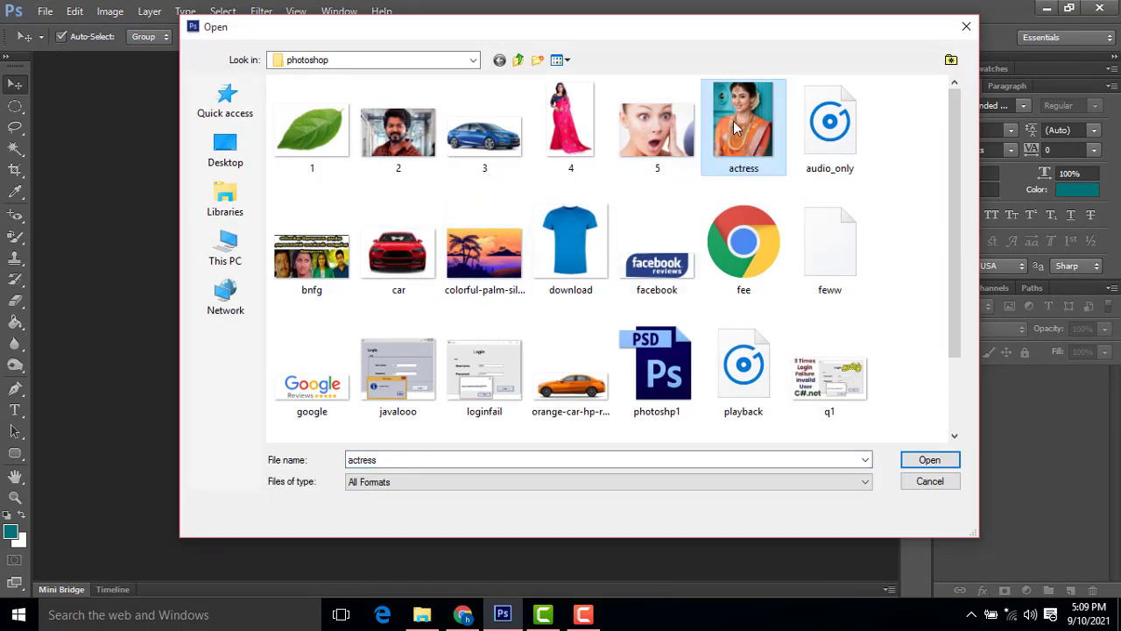
{"action": "left_click", "coordinate": [929, 461]}
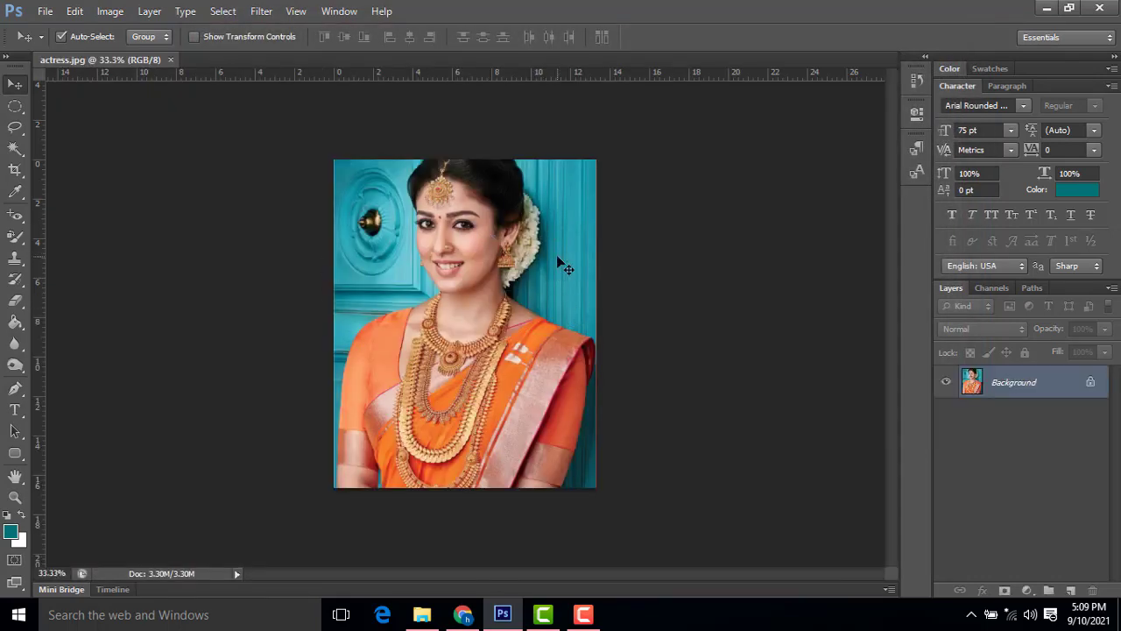
{"action": "key", "text": "ctrl+plus"}
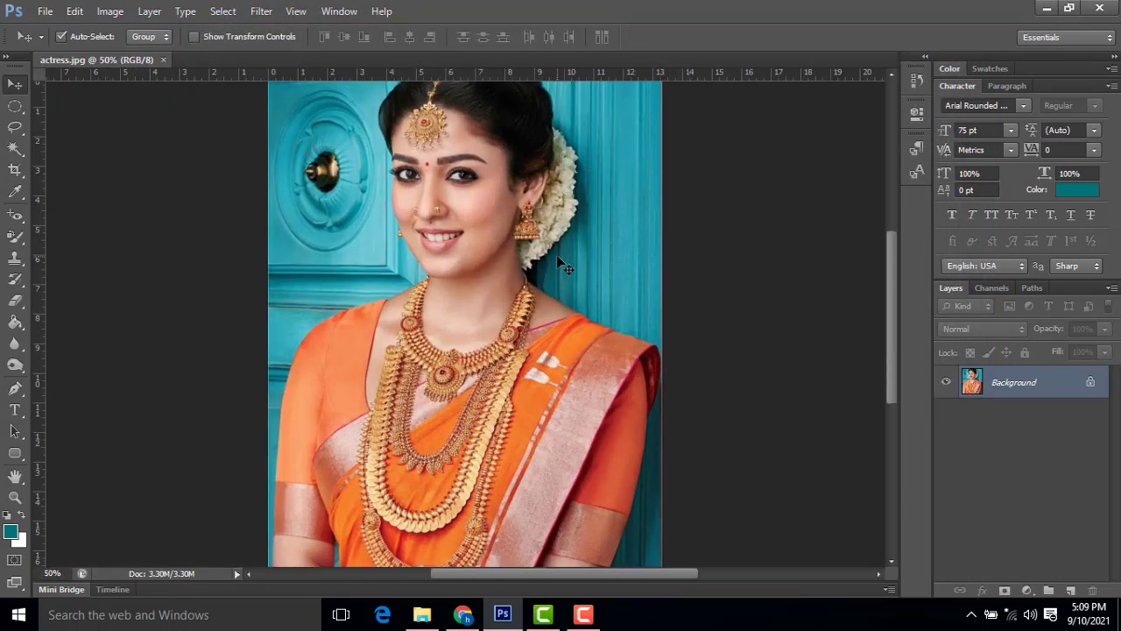
{"action": "key", "text": "ctrl+minus"}
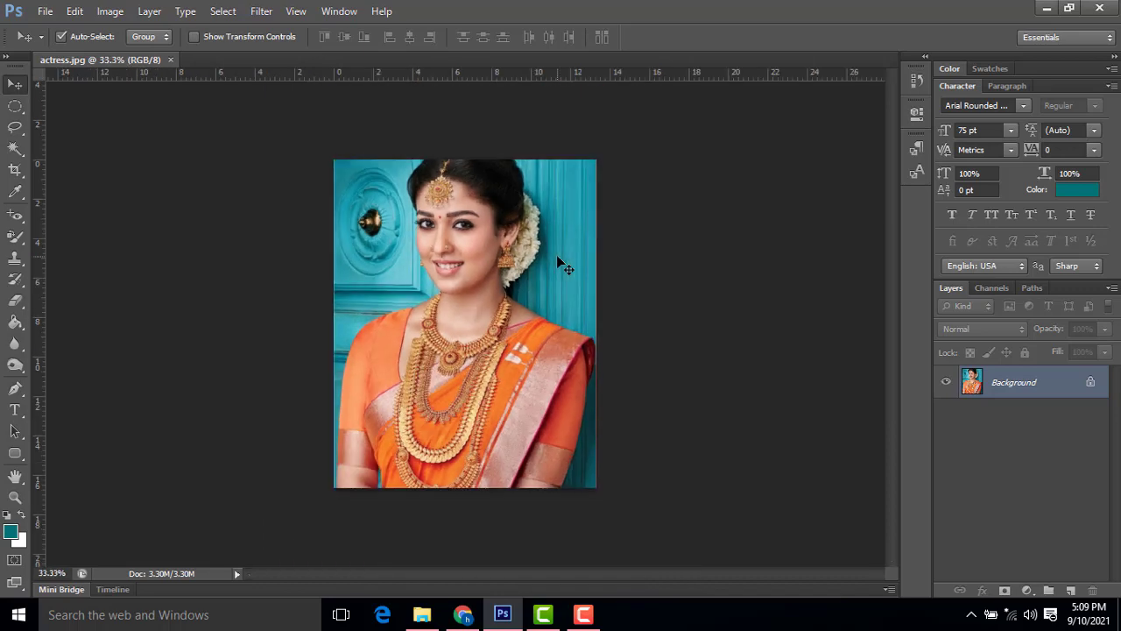
{"action": "key", "text": "ctrl+plus"}
{"action": "key", "text": "ctrl+minus"}
{"action": "key", "text": "ctrl+plus"}
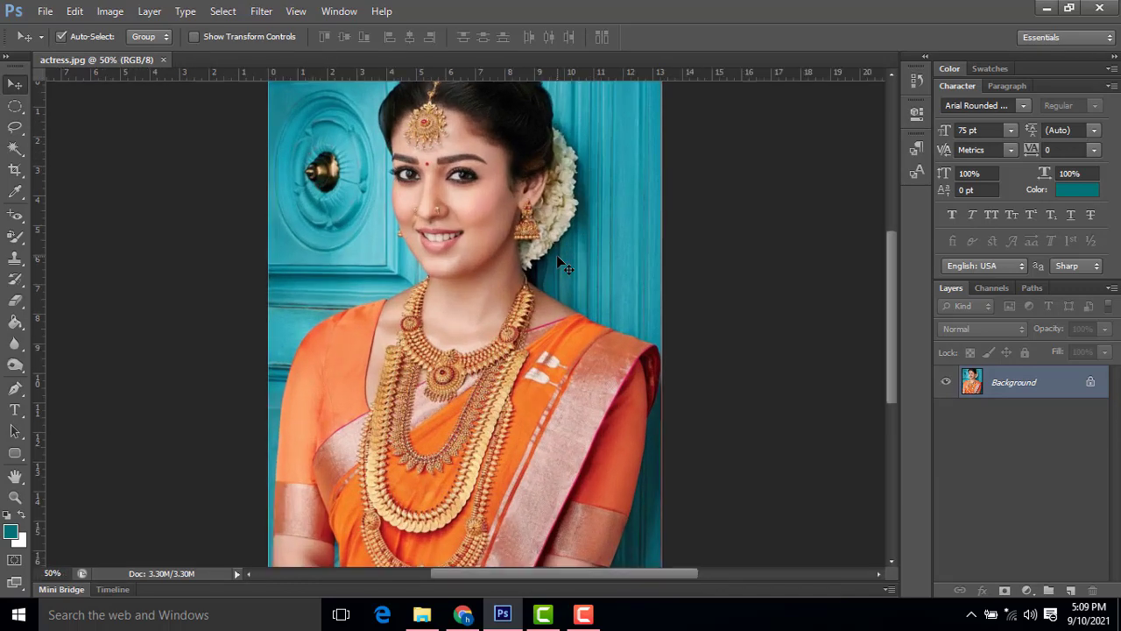
{"action": "key", "text": "ctrl+minus"}
{"action": "key", "text": "ctrl+plus"}
{"action": "key", "text": "ctrl+minus"}
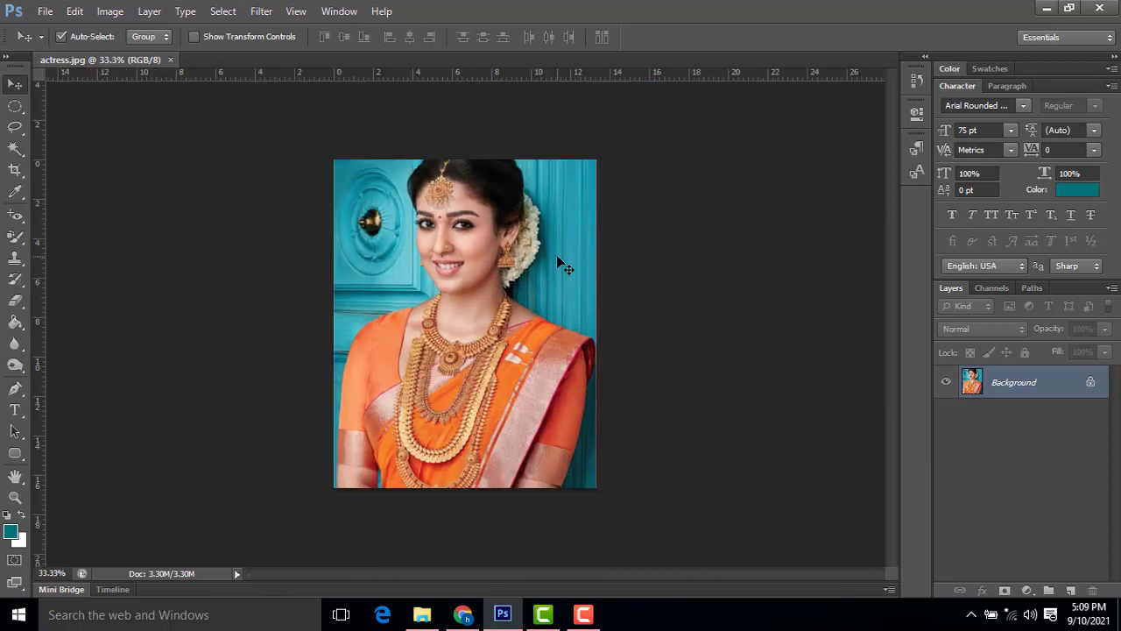
{"action": "key", "text": "ctrl+plus"}
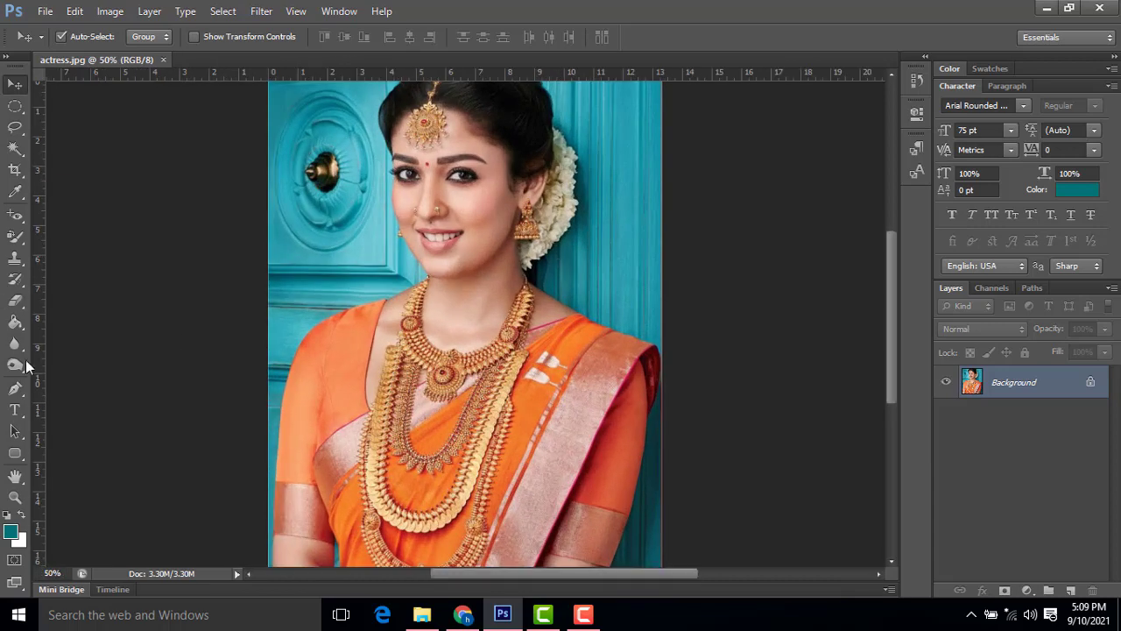
Add the text "ASas" over the portrait's sari and delete that text layer.
{"action": "left_click", "coordinate": [15, 410]}
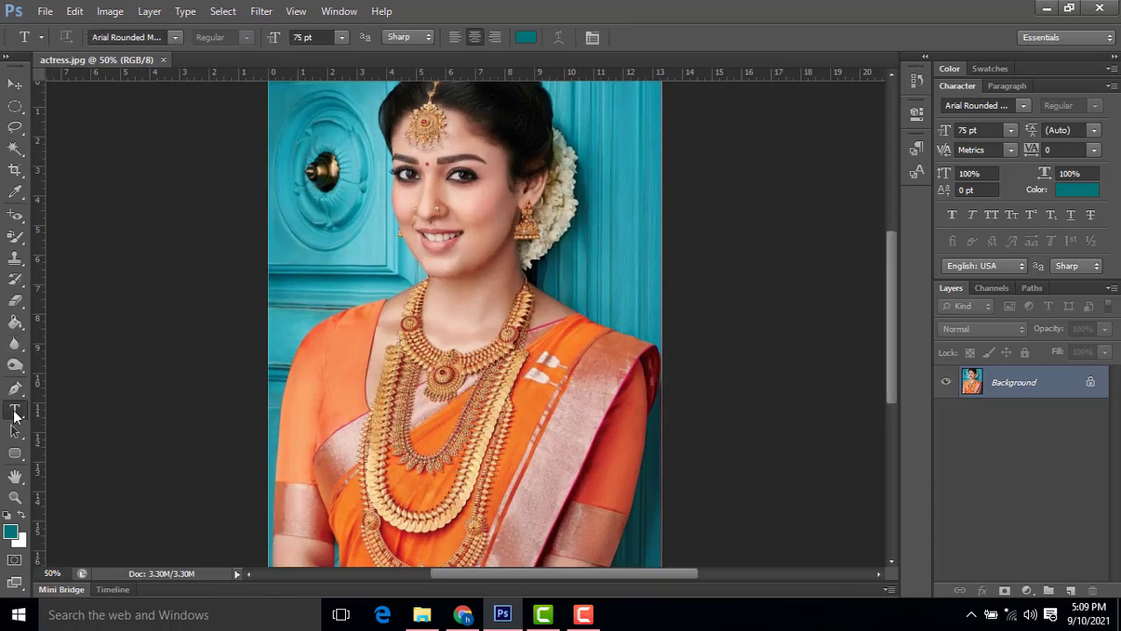
{"action": "left_click", "coordinate": [366, 392]}
{"action": "type", "text": "ASas"}
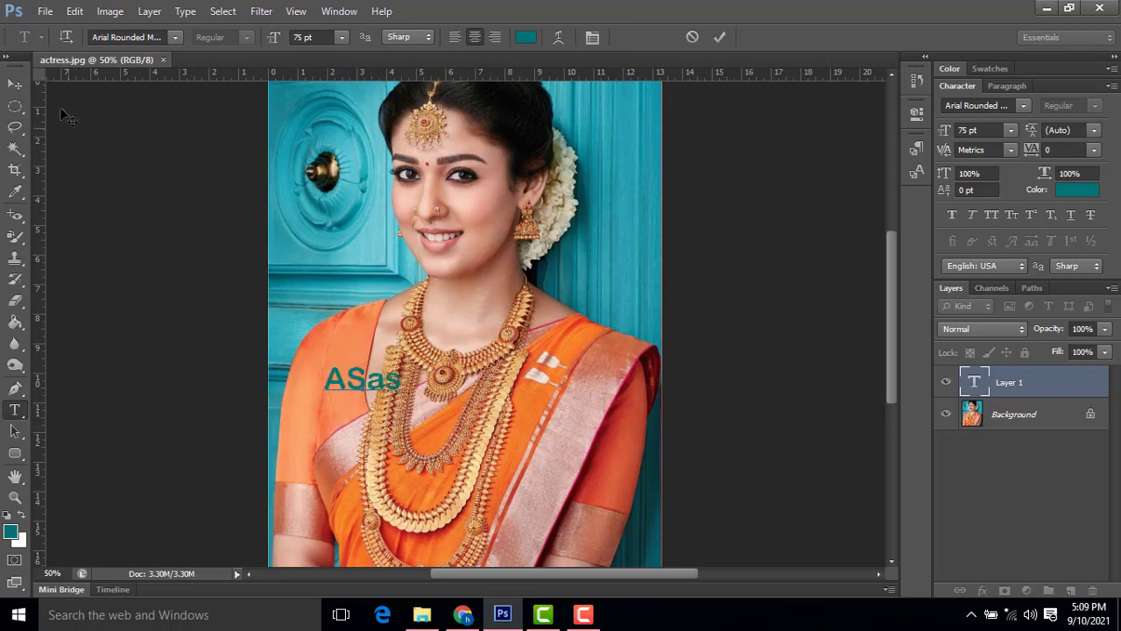
{"action": "left_click", "coordinate": [14, 86]}
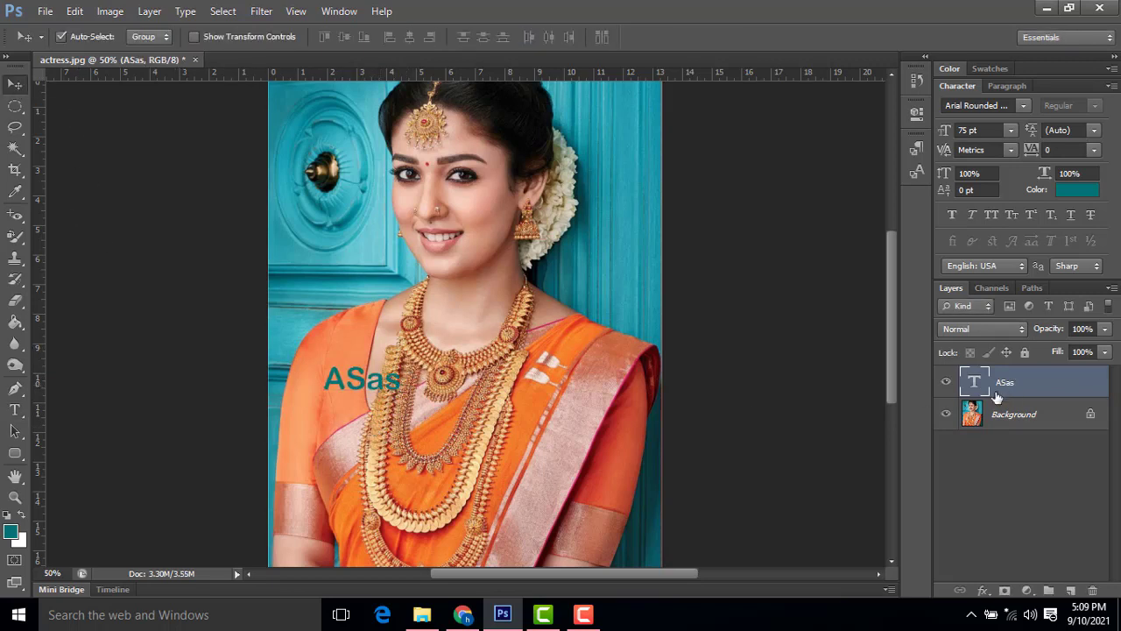
{"action": "left_click", "coordinate": [1093, 590]}
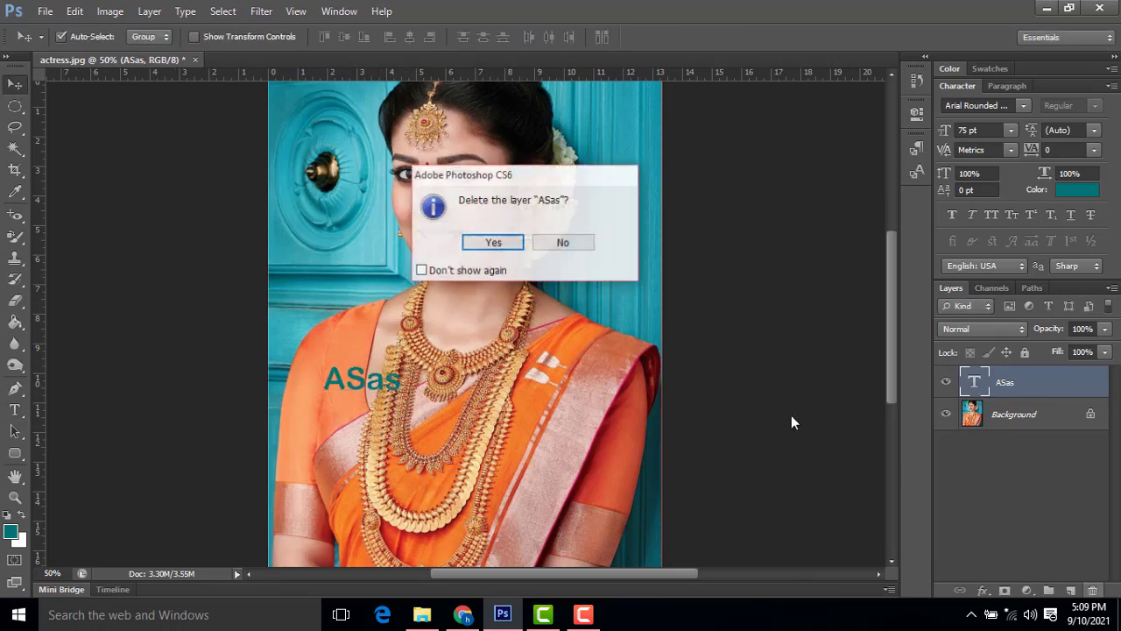
{"action": "left_click", "coordinate": [495, 241]}
Desaturate the portrait in actress.jpg to turn it black and white.
{"action": "scroll", "coordinate": [515, 263], "scroll_direction": "up", "scroll_amount": 2}
{"action": "scroll", "coordinate": [476, 334], "scroll_direction": "down", "scroll_amount": 3}
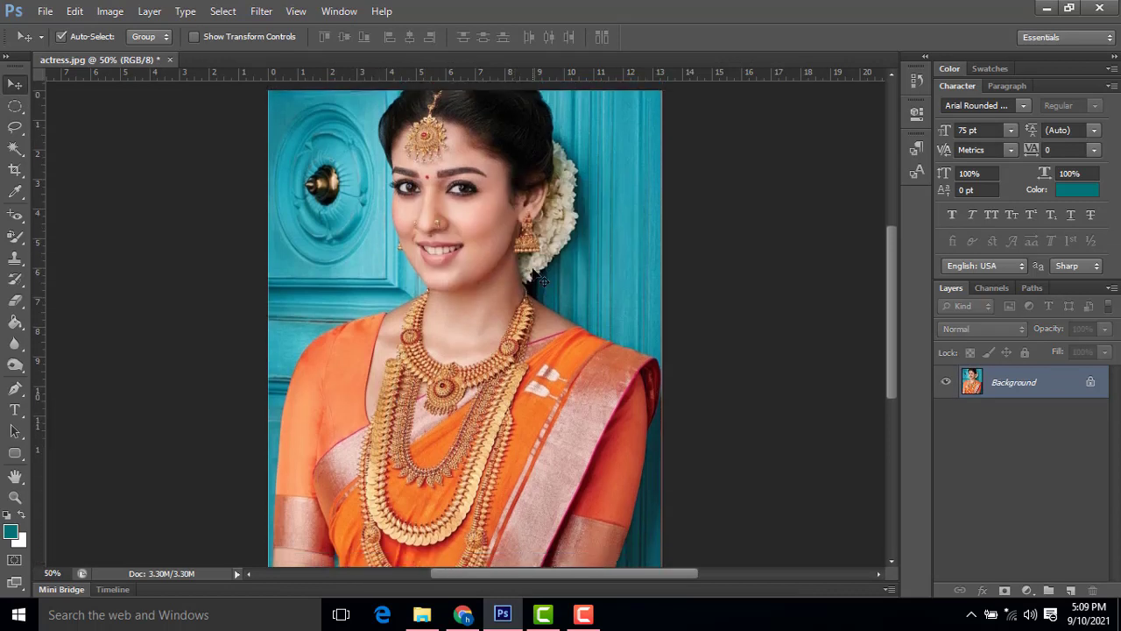
{"action": "scroll", "coordinate": [541, 278], "scroll_direction": "up", "scroll_amount": 1}
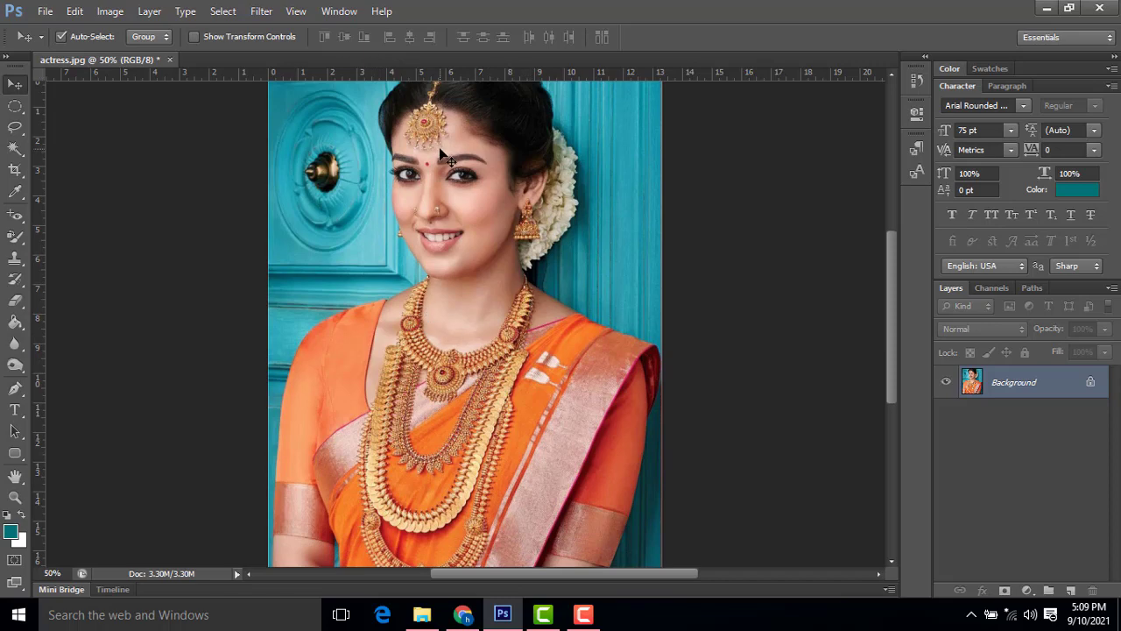
{"action": "left_click", "coordinate": [110, 11]}
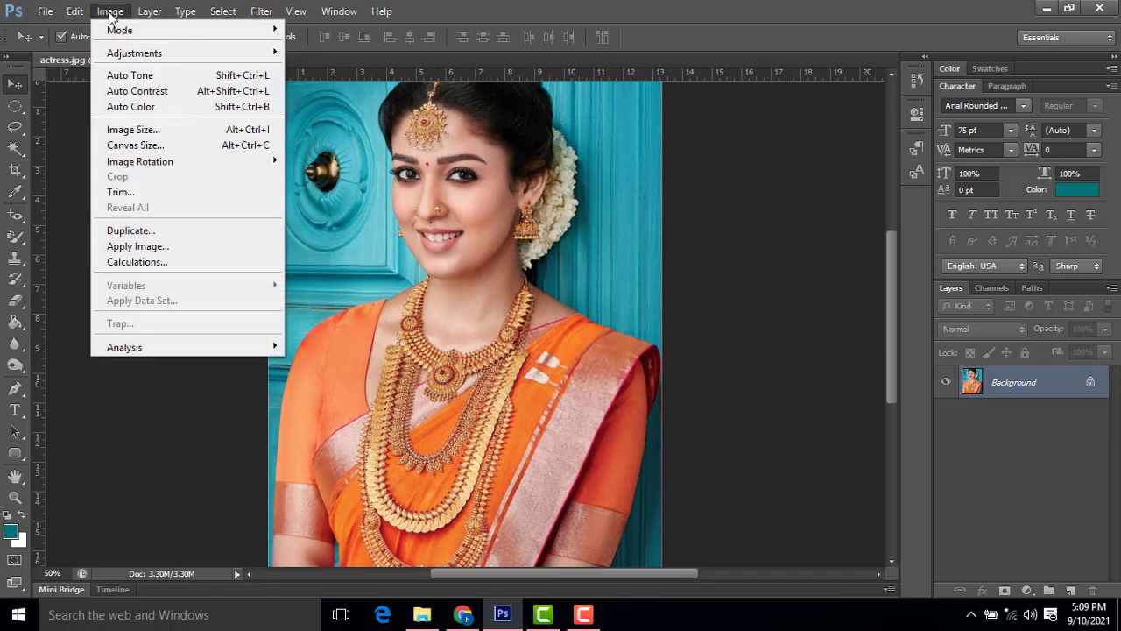
{"action": "mouse_move", "coordinate": [131, 53]}
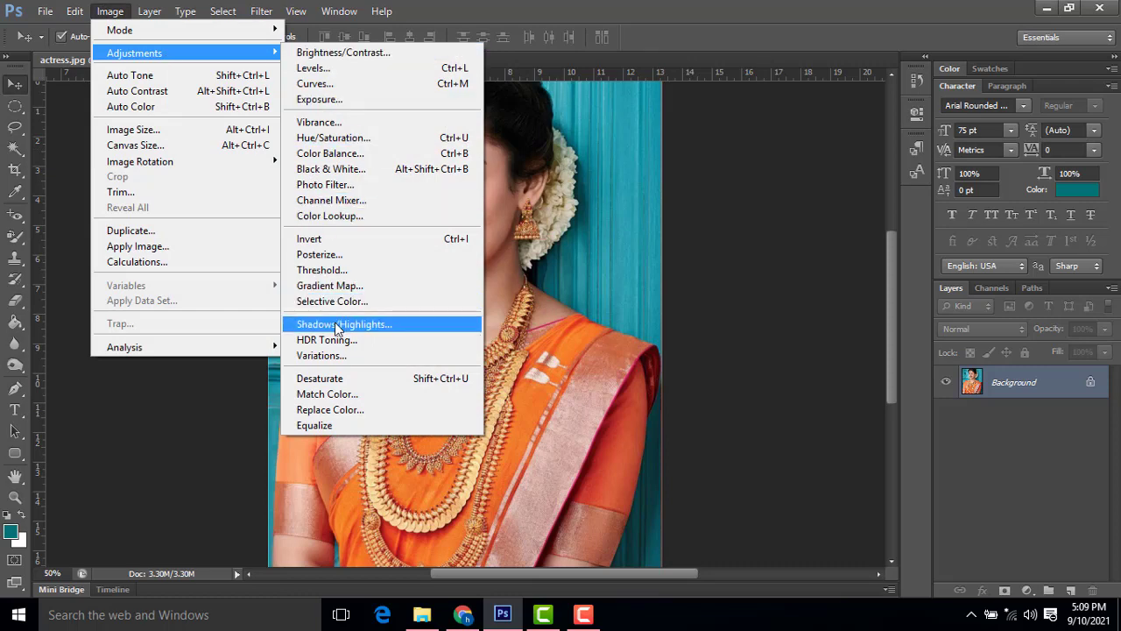
{"action": "left_click", "coordinate": [355, 380]}
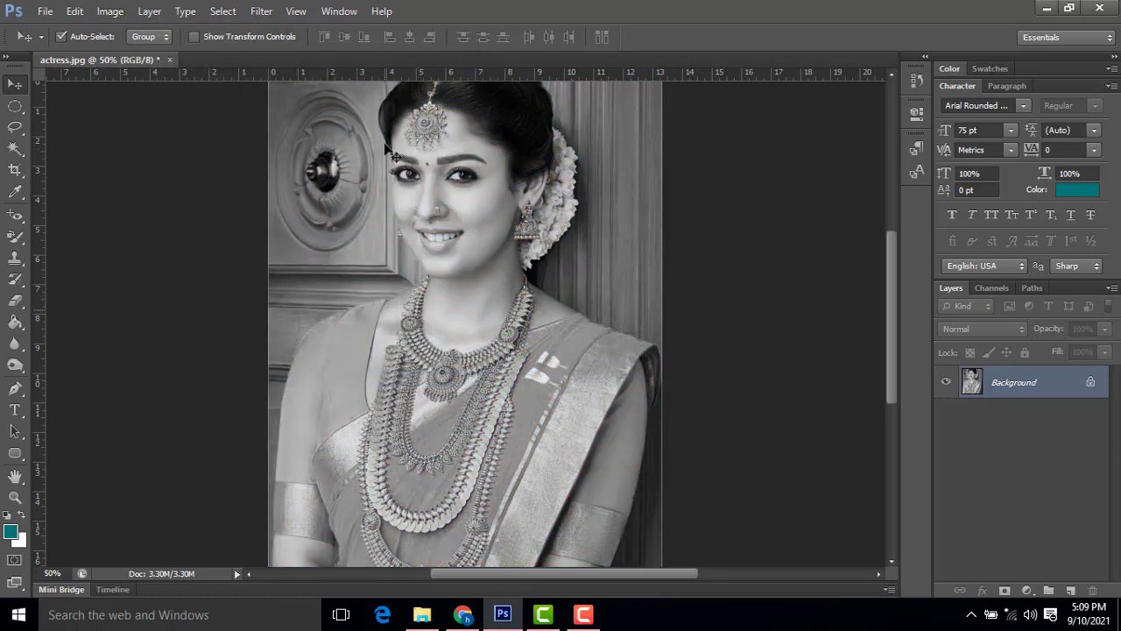
{"action": "scroll", "coordinate": [552, 245], "scroll_direction": "down", "scroll_amount": 3}
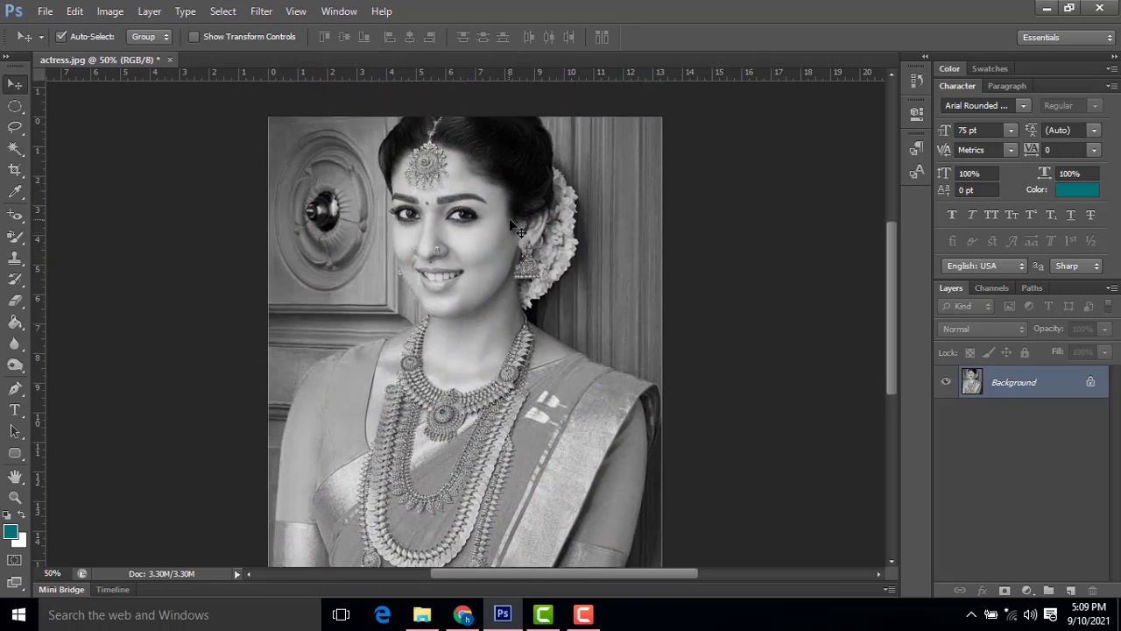
{"action": "scroll", "coordinate": [553, 235], "scroll_direction": "down", "scroll_amount": 1}
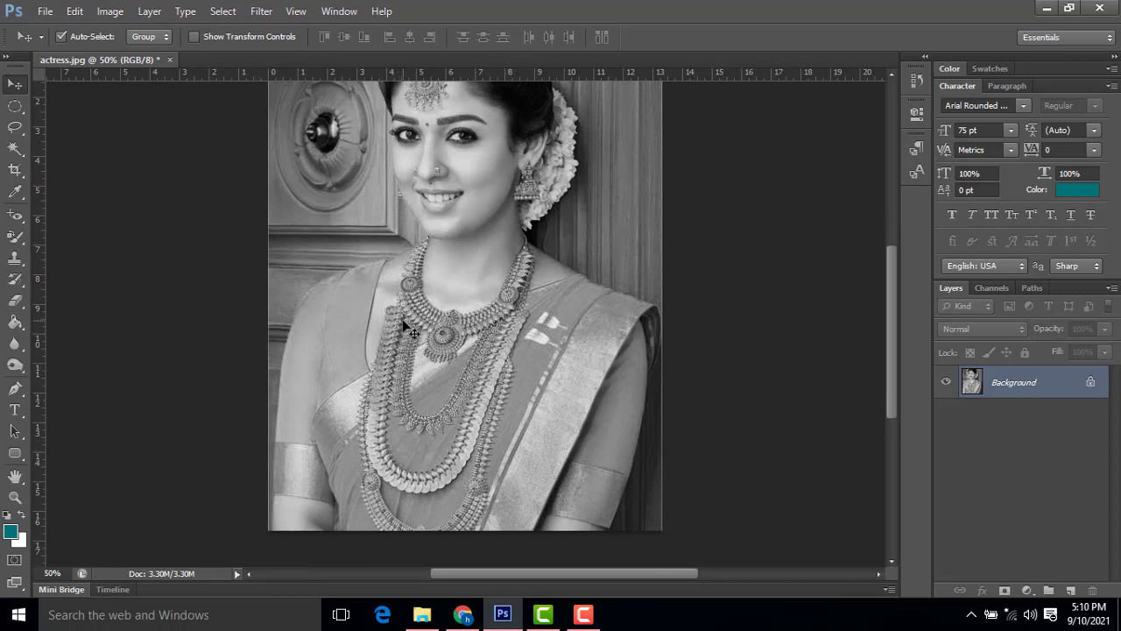
{"action": "scroll", "coordinate": [410, 329], "scroll_direction": "up", "scroll_amount": 3}
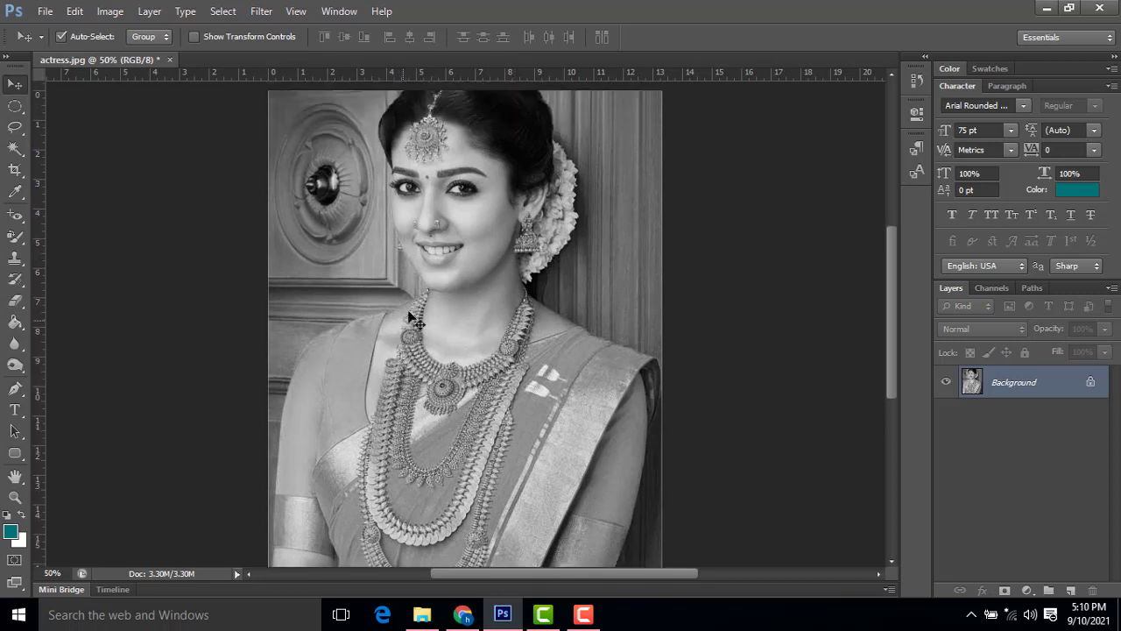
{"action": "scroll", "coordinate": [411, 183], "scroll_direction": "up", "scroll_amount": 1}
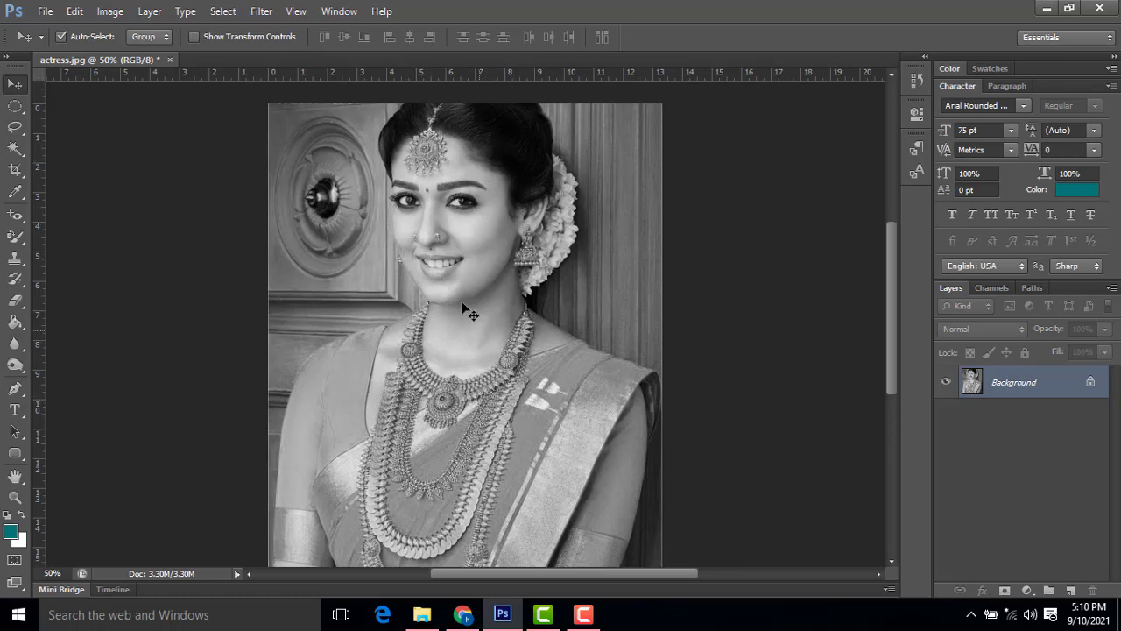
Show the History panel and pick the History Brush Tool.
{"action": "left_click", "coordinate": [331, 12]}
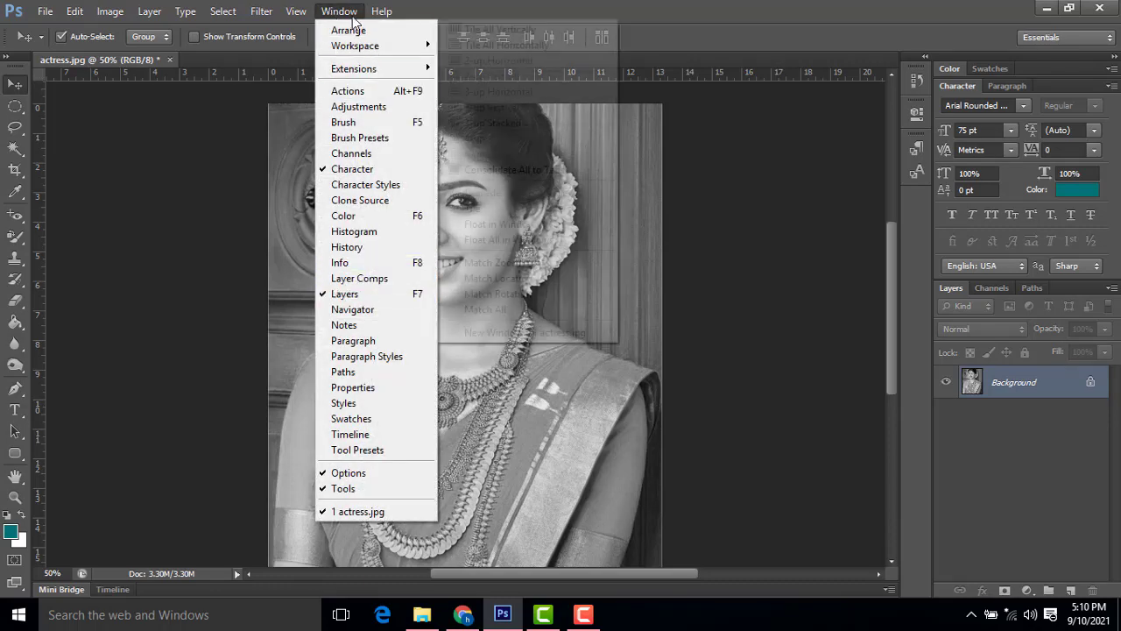
{"action": "left_click", "coordinate": [347, 248]}
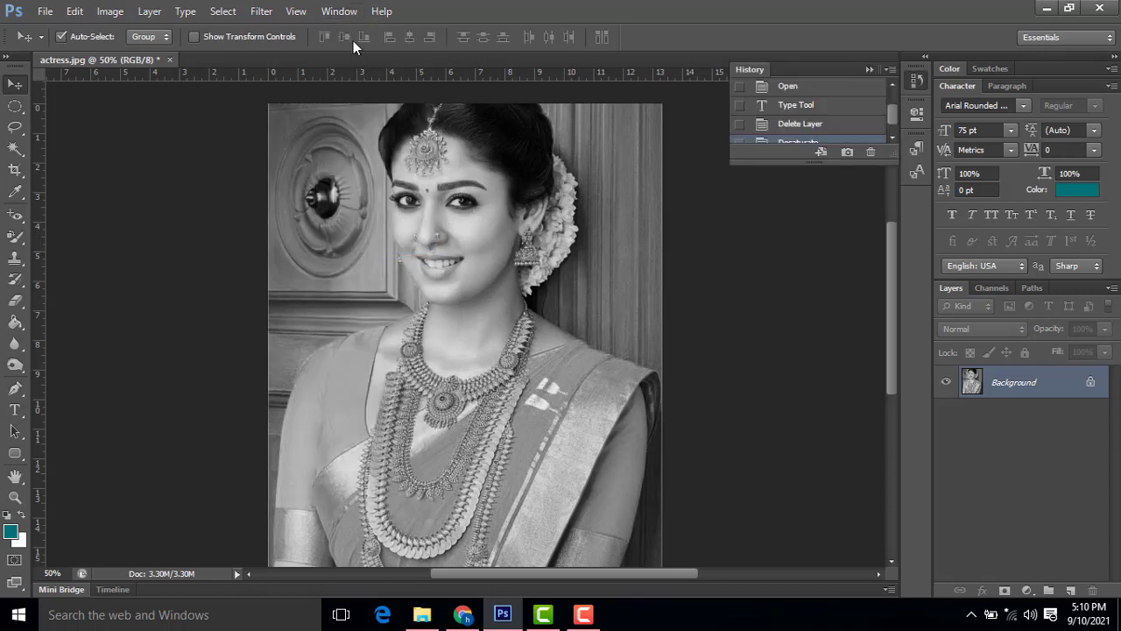
{"action": "left_click", "coordinate": [340, 13]}
{"action": "left_click", "coordinate": [68, 264]}
{"action": "left_click", "coordinate": [15, 281]}
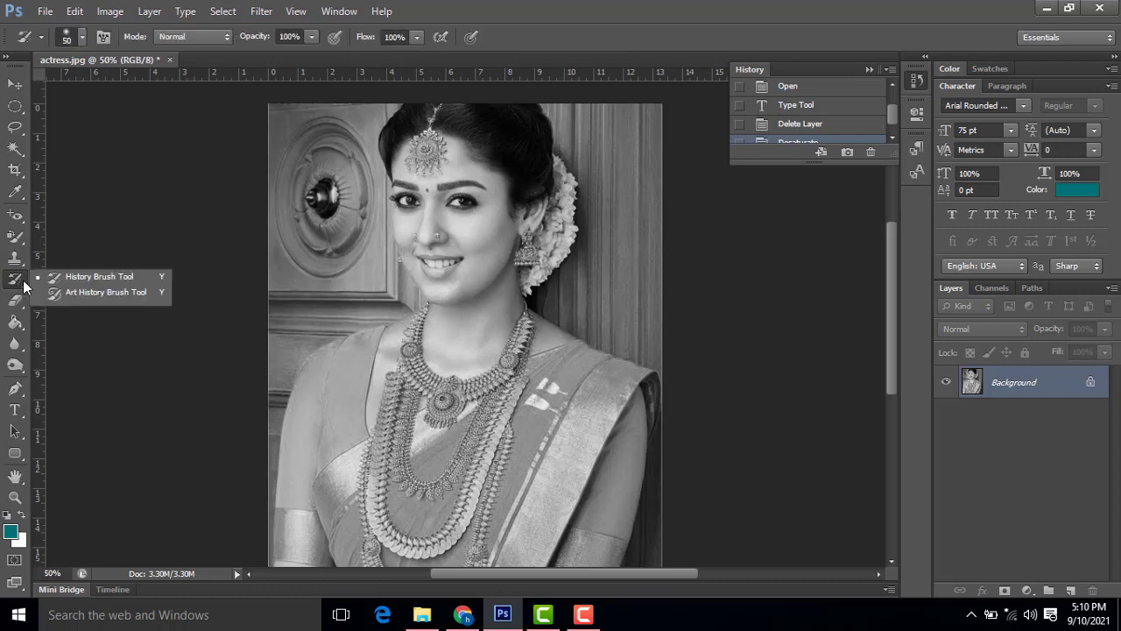
{"action": "left_click", "coordinate": [87, 279]}
Zoom the portrait to 100% and paint the colour back into the long coin necklace with the History Brush.
{"action": "scroll", "coordinate": [273, 198], "scroll_direction": "down", "scroll_amount": 3}
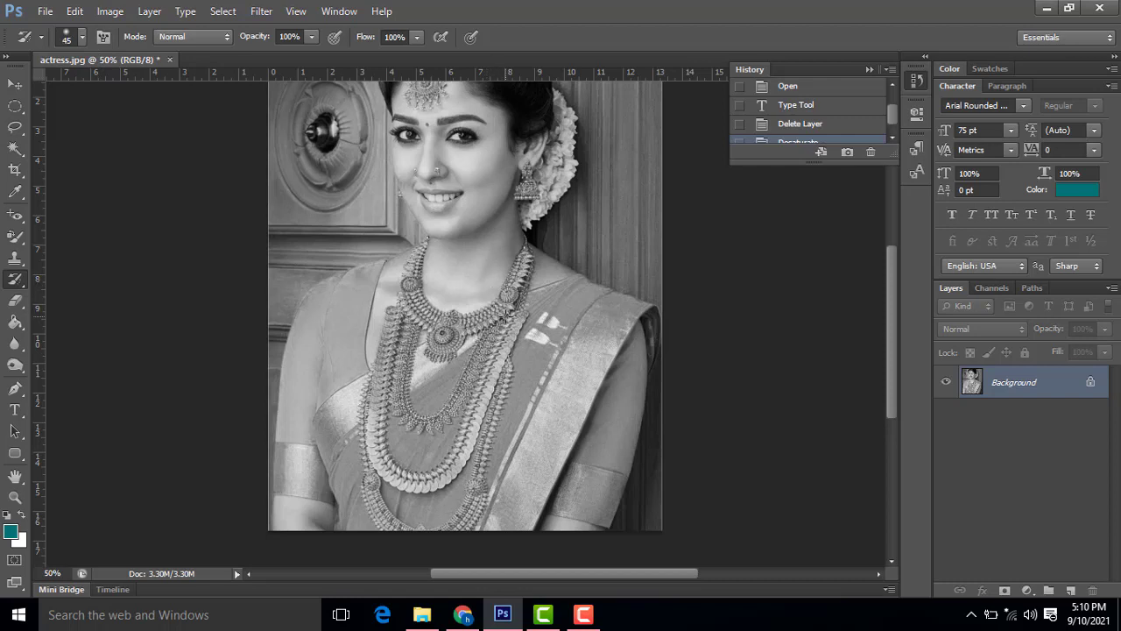
{"action": "key", "text": "bracketleft"}
{"action": "key", "text": "bracketleft"}
{"action": "key", "text": "bracketleft"}
{"action": "left_click", "coordinate": [83, 41]}
{"action": "left_click", "coordinate": [83, 40]}
{"action": "key", "text": "ctrl+plus"}
{"action": "key", "text": "ctrl+plus"}
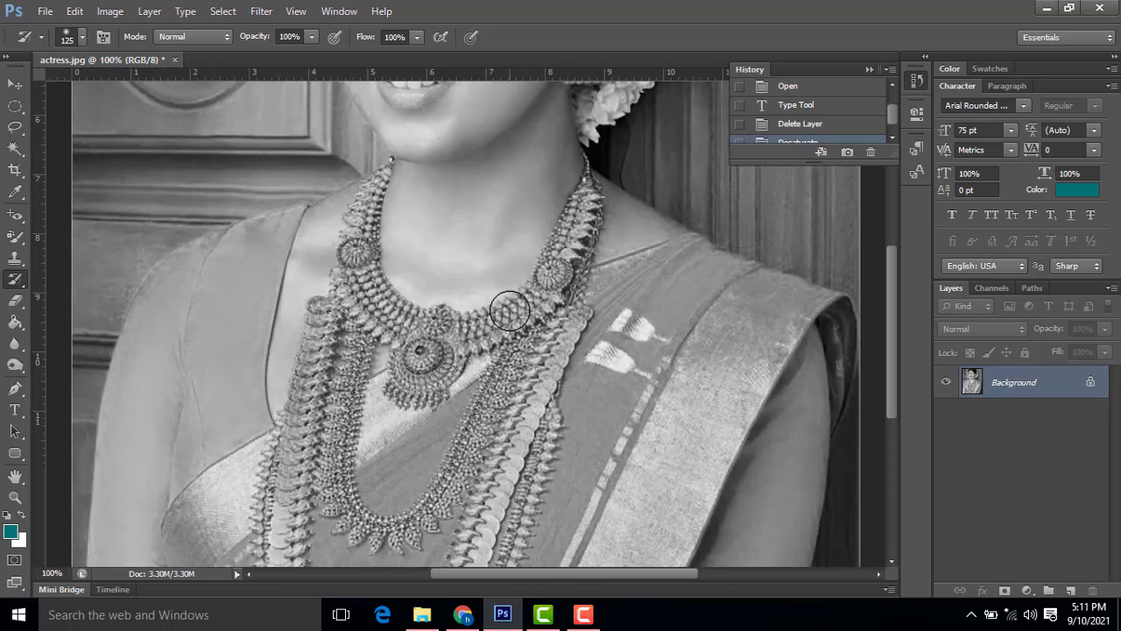
{"action": "left_click_drag", "start_coordinate": [532, 398], "coordinate": [485, 234]}
{"action": "mouse_move", "coordinate": [501, 161]}
{"action": "left_mouse_down"}
{"action": "mouse_move", "coordinate": [482, 219]}
{"action": "mouse_move", "coordinate": [453, 265]}
{"action": "mouse_move", "coordinate": [422, 422]}
{"action": "mouse_move", "coordinate": [376, 469]}
{"action": "mouse_move", "coordinate": [328, 482]}
{"action": "mouse_move", "coordinate": [285, 475]}
{"action": "mouse_move", "coordinate": [263, 454]}
{"action": "mouse_move", "coordinate": [244, 401]}
{"action": "mouse_move", "coordinate": [242, 309]}
{"action": "mouse_move", "coordinate": [278, 158]}
{"action": "mouse_move", "coordinate": [295, 154]}
{"action": "mouse_move", "coordinate": [296, 194]}
{"action": "left_mouse_up"}
Reduce the brush size to 50 and restore the colour of the beaded necklace inside the coin necklace.
{"action": "key", "text": "bracketleft"}
{"action": "key", "text": "bracketleft"}
{"action": "key", "text": "bracketleft"}
{"action": "key", "text": "bracketleft"}
{"action": "key", "text": "bracketleft"}
{"action": "key", "text": "bracketleft"}
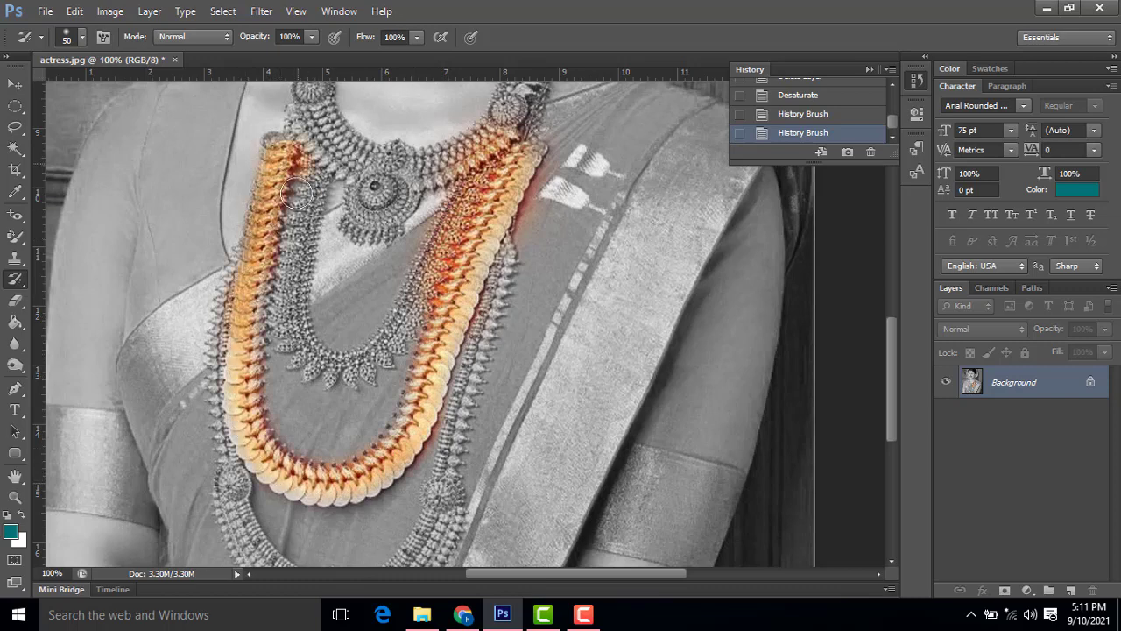
{"action": "mouse_move", "coordinate": [289, 274]}
{"action": "left_mouse_down"}
{"action": "mouse_move", "coordinate": [284, 331]}
{"action": "mouse_move", "coordinate": [316, 361]}
{"action": "left_mouse_up"}
{"action": "mouse_move", "coordinate": [455, 219]}
{"action": "left_mouse_down"}
{"action": "mouse_move", "coordinate": [468, 195]}
{"action": "mouse_move", "coordinate": [502, 242]}
{"action": "left_mouse_up"}
Restore the colour of the short necklace around the neck, including its round pendant.
{"action": "scroll", "coordinate": [501, 242], "scroll_direction": "up", "scroll_amount": 3}
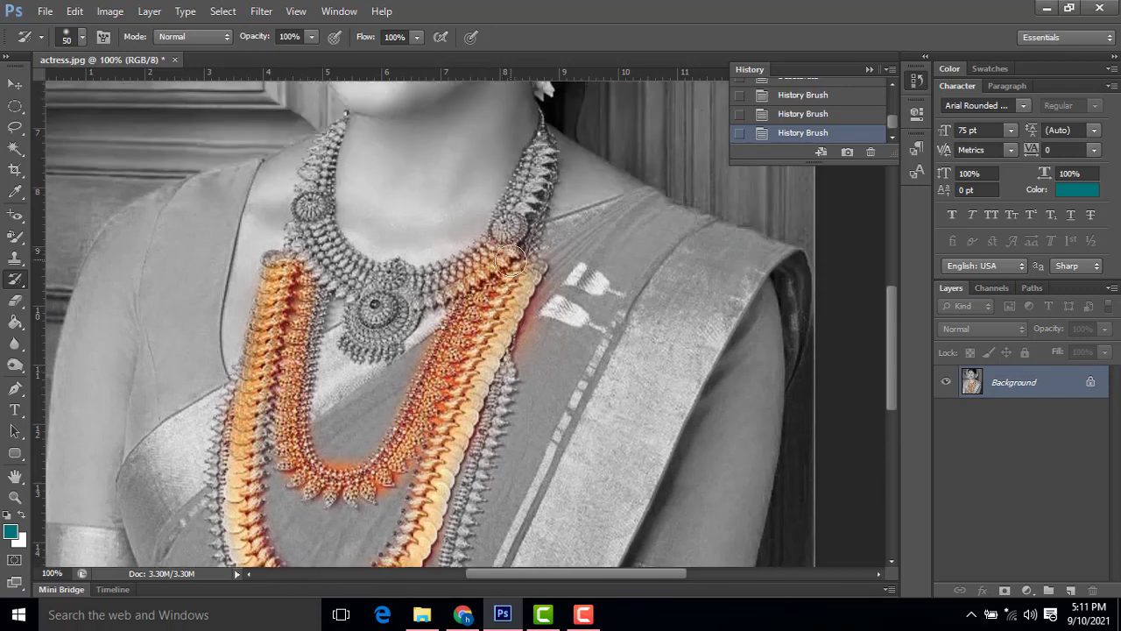
{"action": "mouse_move", "coordinate": [541, 197]}
{"action": "left_mouse_down"}
{"action": "mouse_move", "coordinate": [501, 312]}
{"action": "mouse_move", "coordinate": [416, 341]}
{"action": "mouse_move", "coordinate": [388, 383]}
{"action": "mouse_move", "coordinate": [364, 394]}
{"action": "mouse_move", "coordinate": [385, 391]}
{"action": "mouse_move", "coordinate": [313, 288]}
{"action": "mouse_move", "coordinate": [335, 176]}
{"action": "mouse_move", "coordinate": [313, 279]}
{"action": "left_mouse_up"}
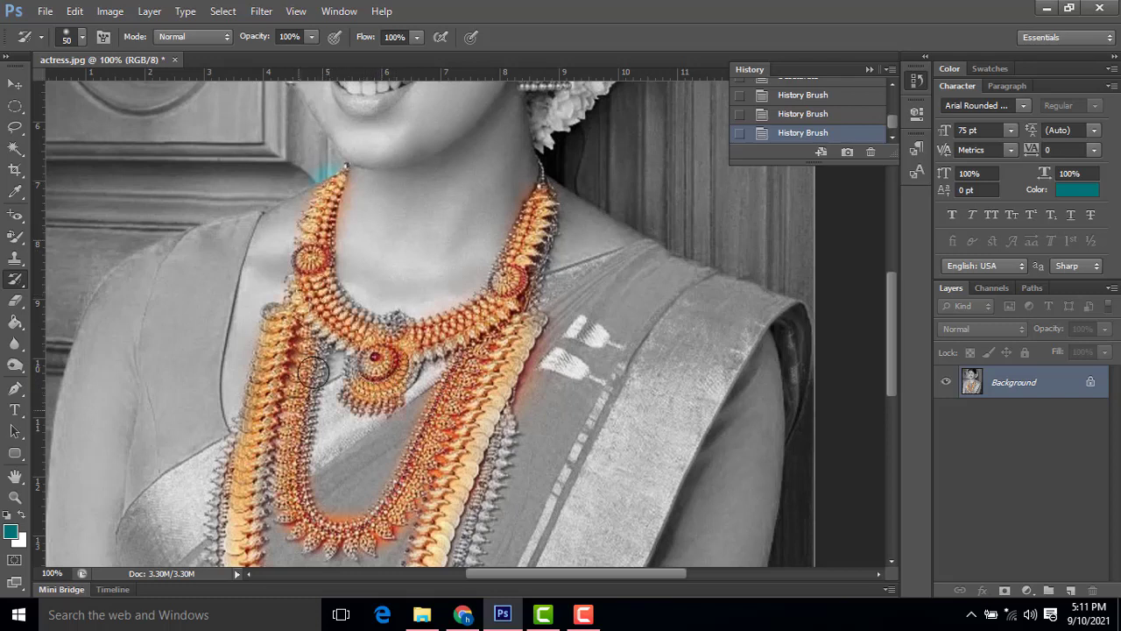
{"action": "scroll", "coordinate": [312, 434], "scroll_direction": "down", "scroll_amount": 1}
{"action": "scroll", "coordinate": [314, 431], "scroll_direction": "down", "scroll_amount": 2}
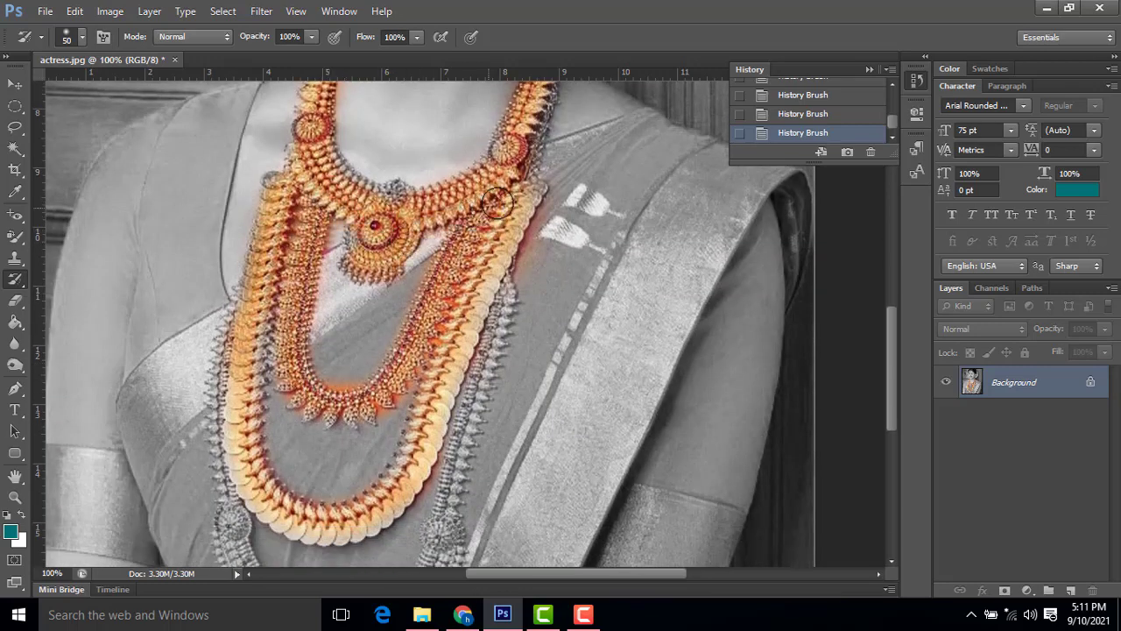
{"action": "scroll", "coordinate": [504, 251], "scroll_direction": "up", "scroll_amount": 1}
{"action": "scroll", "coordinate": [525, 236], "scroll_direction": "up", "scroll_amount": 2}
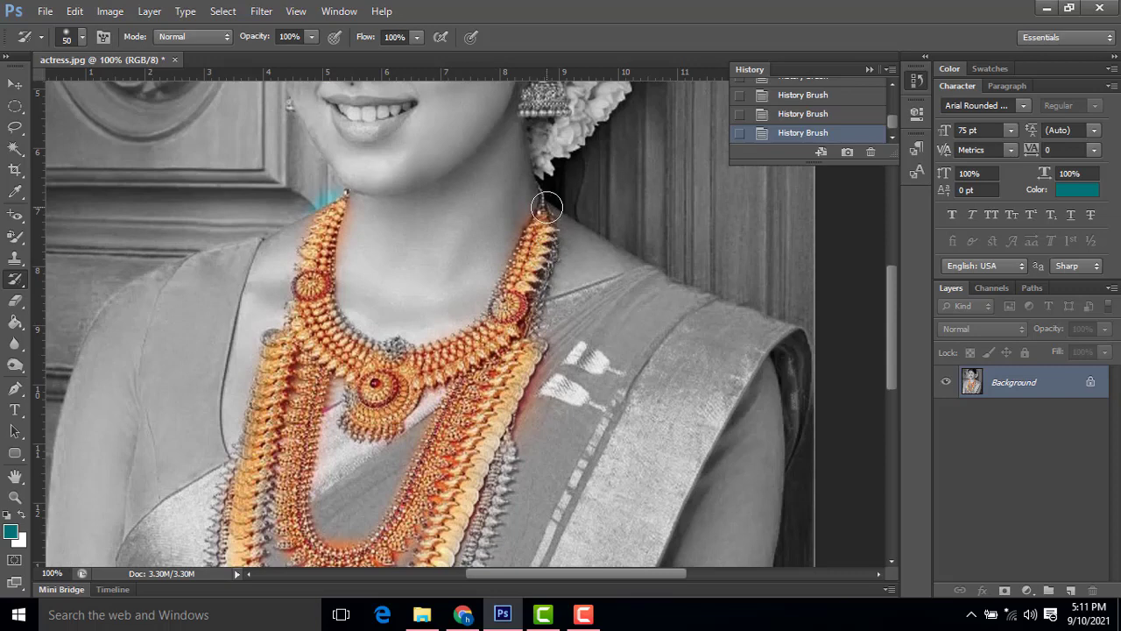
{"action": "scroll", "coordinate": [540, 256], "scroll_direction": "down", "scroll_amount": 2}
{"action": "scroll", "coordinate": [397, 230], "scroll_direction": "down", "scroll_amount": 1}
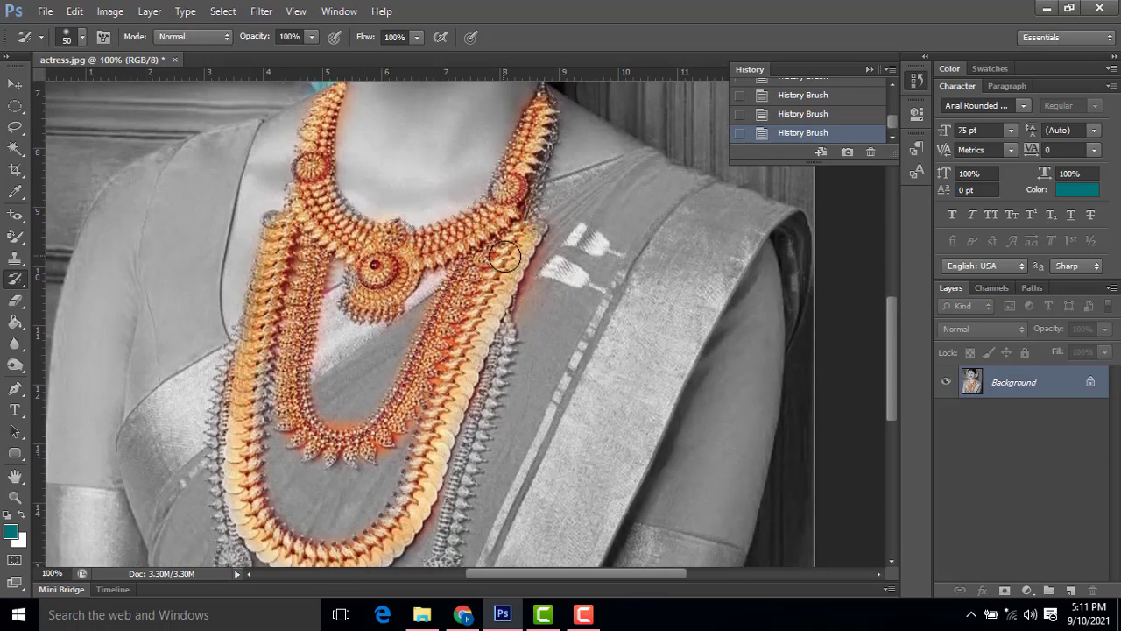
Try to restore the colour along one side of the outermost beaded necklace and undo that brush stroke.
{"action": "scroll", "coordinate": [504, 256], "scroll_direction": "down", "scroll_amount": 1}
{"action": "scroll", "coordinate": [210, 288], "scroll_direction": "down", "scroll_amount": 1}
{"action": "scroll", "coordinate": [215, 285], "scroll_direction": "down", "scroll_amount": 1}
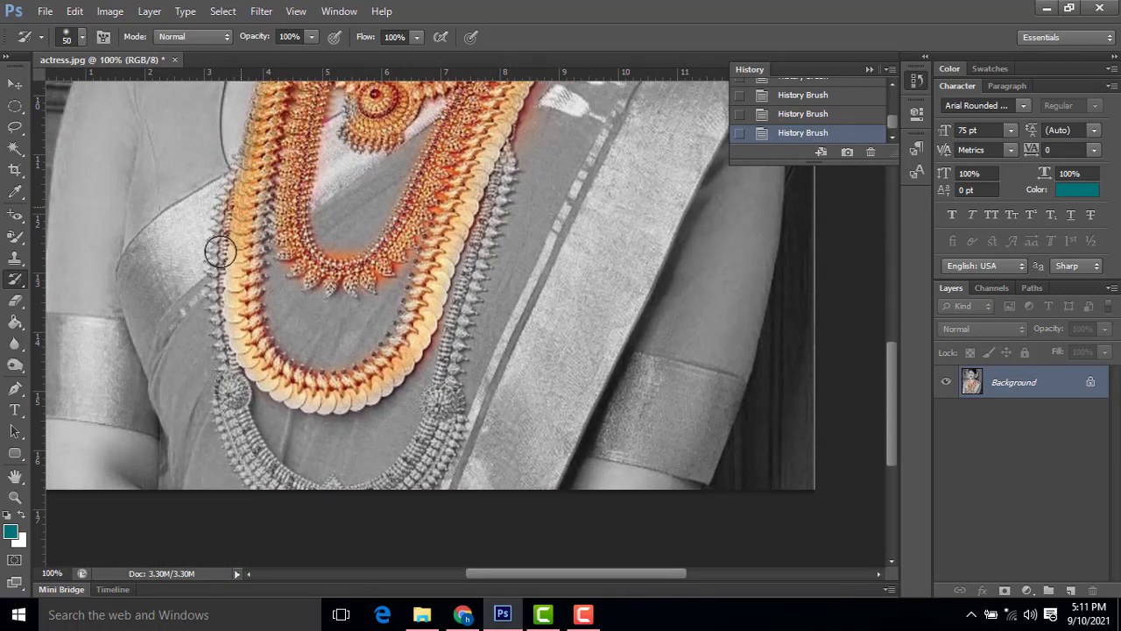
{"action": "mouse_move", "coordinate": [220, 252]}
{"action": "left_mouse_down"}
{"action": "mouse_move", "coordinate": [218, 288]}
{"action": "mouse_move", "coordinate": [241, 171]}
{"action": "mouse_move", "coordinate": [220, 352]}
{"action": "mouse_move", "coordinate": [235, 412]}
{"action": "left_mouse_up"}
{"action": "scroll", "coordinate": [235, 412], "scroll_direction": "down", "scroll_amount": 1}
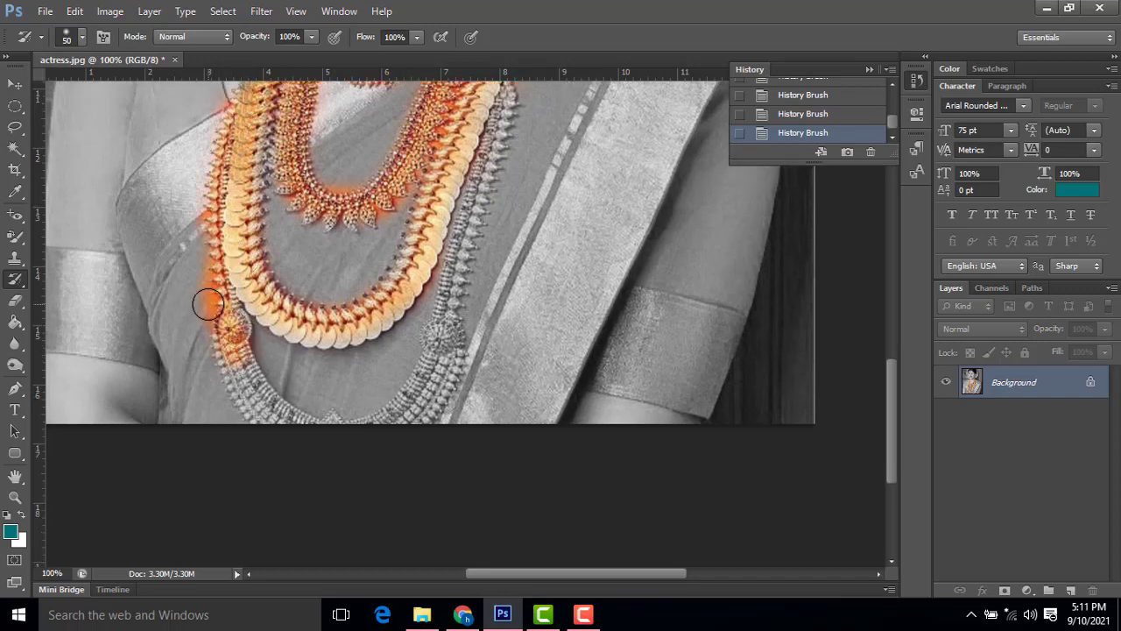
{"action": "key", "text": "ctrl+z"}
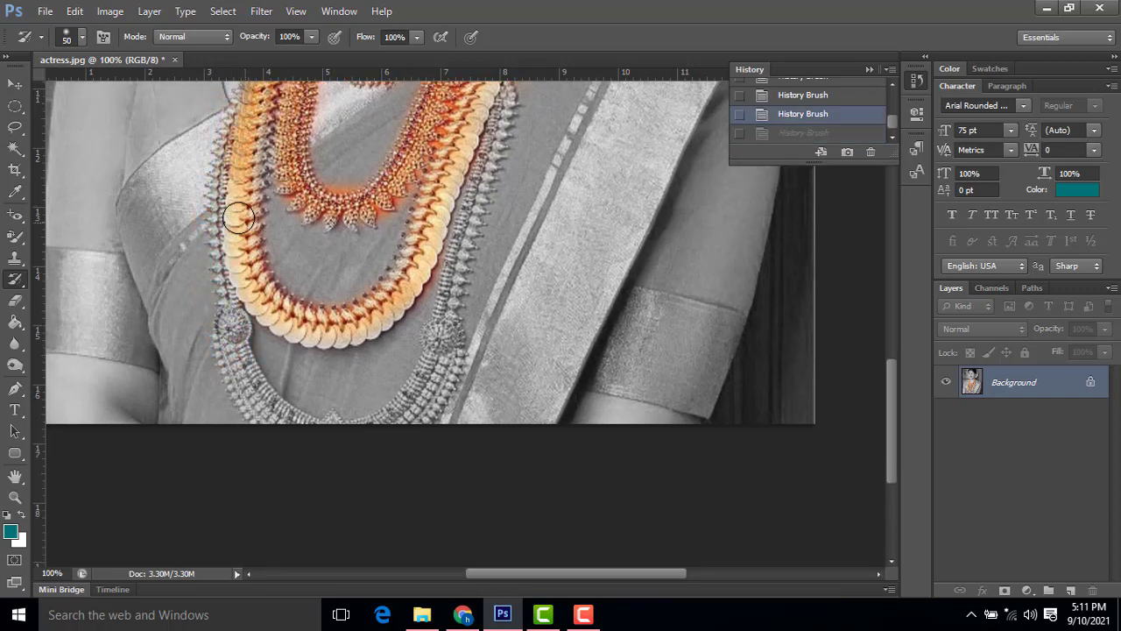
Zoom to 200% and restore the colour of the outermost beaded necklace along the image's lower edge and up both sides.
{"action": "mouse_move", "coordinate": [236, 133]}
{"action": "left_mouse_down"}
{"action": "mouse_move", "coordinate": [219, 209]}
{"action": "mouse_move", "coordinate": [233, 339]}
{"action": "mouse_move", "coordinate": [511, 278]}
{"action": "left_mouse_up"}
{"action": "key", "text": "ctrl+plus"}
{"action": "mouse_move", "coordinate": [270, 310]}
{"action": "left_mouse_down"}
{"action": "mouse_move", "coordinate": [308, 396]}
{"action": "mouse_move", "coordinate": [366, 444]}
{"action": "mouse_move", "coordinate": [475, 453]}
{"action": "mouse_move", "coordinate": [563, 484]}
{"action": "left_mouse_up"}
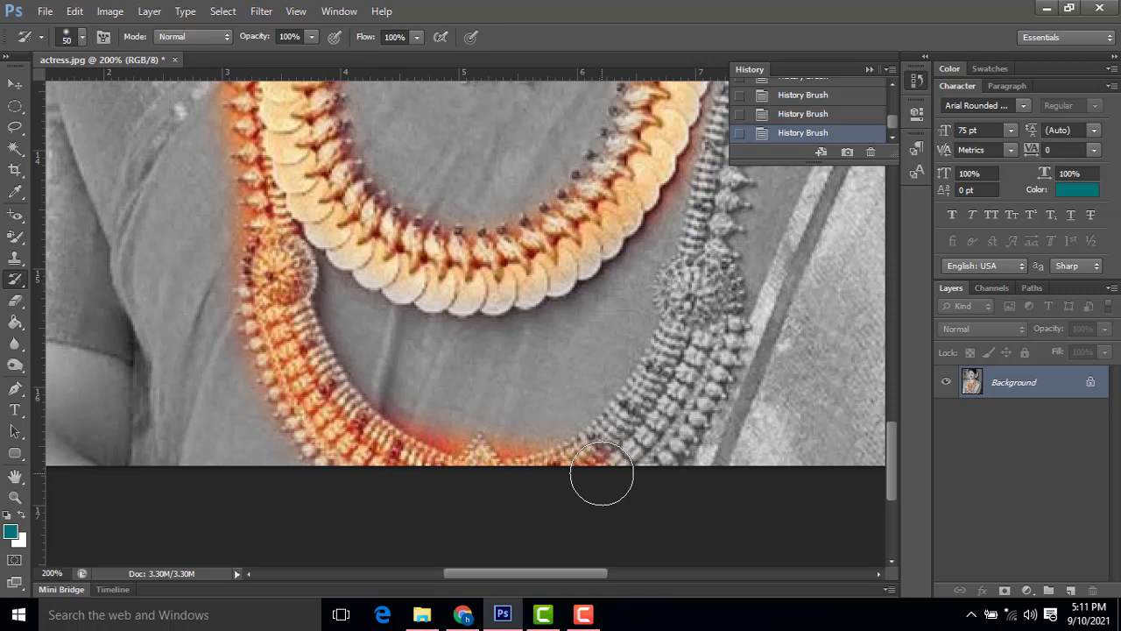
{"action": "mouse_move", "coordinate": [583, 457]}
{"action": "left_mouse_down"}
{"action": "mouse_move", "coordinate": [624, 443]}
{"action": "mouse_move", "coordinate": [360, 517]}
{"action": "left_mouse_up"}
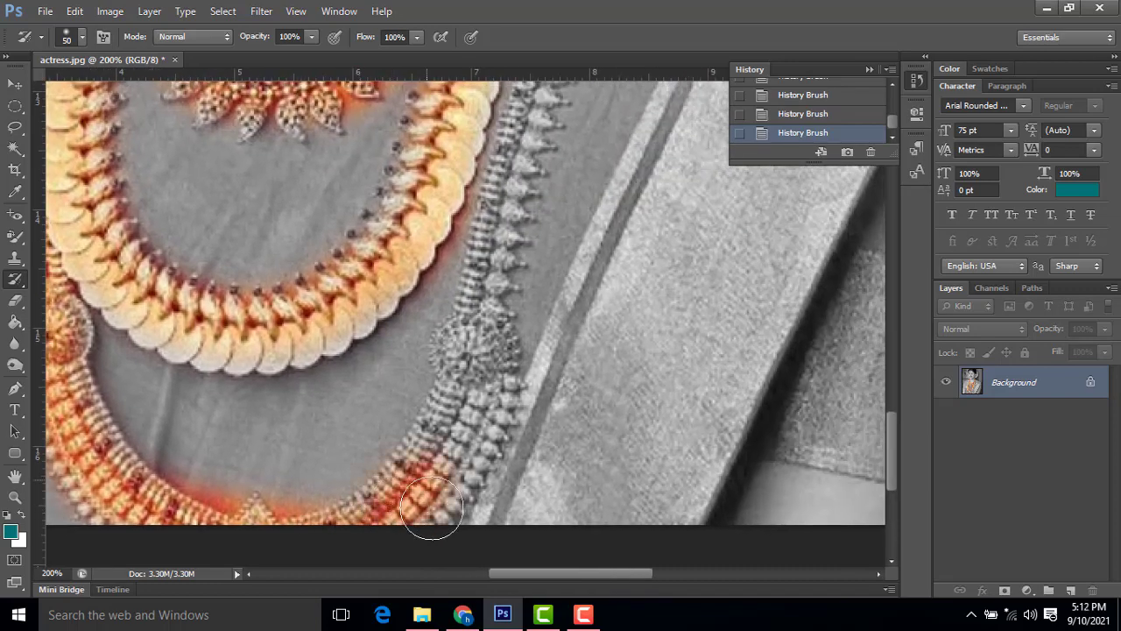
{"action": "mouse_move", "coordinate": [432, 508]}
{"action": "left_mouse_down"}
{"action": "mouse_move", "coordinate": [467, 471]}
{"action": "mouse_move", "coordinate": [465, 495]}
{"action": "mouse_move", "coordinate": [483, 309]}
{"action": "mouse_move", "coordinate": [438, 446]}
{"action": "mouse_move", "coordinate": [426, 534]}
{"action": "mouse_move", "coordinate": [484, 327]}
{"action": "left_mouse_up"}
Restore the colour of the round ornament with the red stone on the forehead.
{"action": "mouse_move", "coordinate": [473, 264]}
{"action": "left_mouse_down"}
{"action": "mouse_move", "coordinate": [408, 489]}
{"action": "mouse_move", "coordinate": [452, 412]}
{"action": "mouse_move", "coordinate": [471, 275]}
{"action": "mouse_move", "coordinate": [416, 618]}
{"action": "left_mouse_up"}
{"action": "left_click_drag", "start_coordinate": [450, 293], "coordinate": [506, 622]}
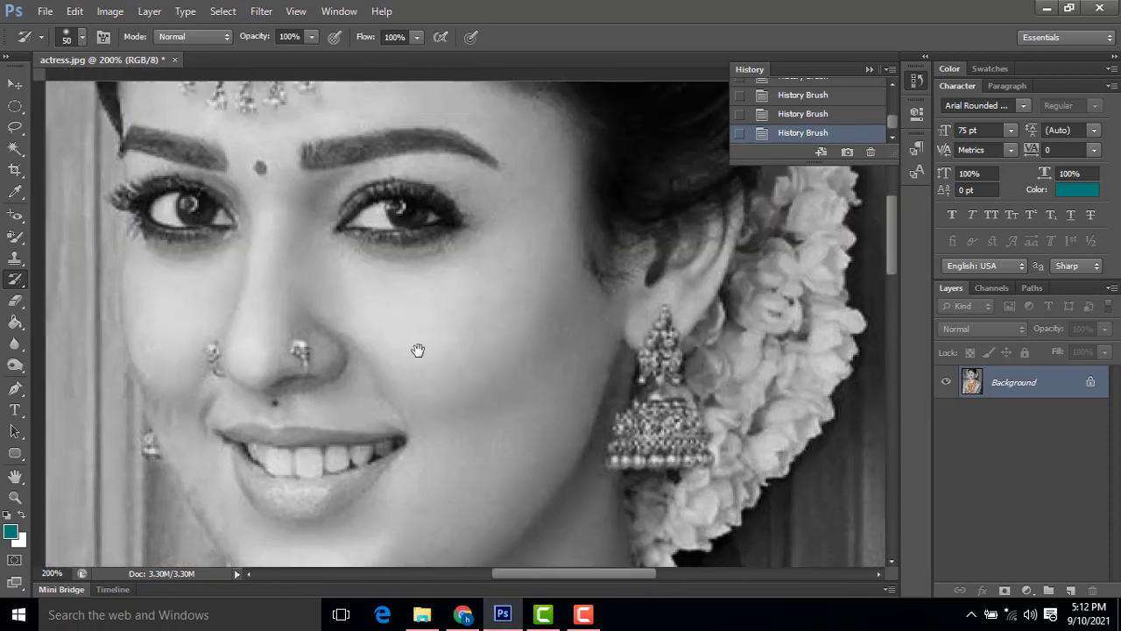
{"action": "mouse_move", "coordinate": [418, 350]}
{"action": "left_mouse_down"}
{"action": "mouse_move", "coordinate": [529, 356]}
{"action": "mouse_move", "coordinate": [551, 456]}
{"action": "left_mouse_up"}
{"action": "left_click_drag", "start_coordinate": [535, 356], "coordinate": [529, 488]}
{"action": "mouse_move", "coordinate": [388, 193]}
{"action": "left_mouse_down"}
{"action": "mouse_move", "coordinate": [337, 263]}
{"action": "mouse_move", "coordinate": [354, 278]}
{"action": "mouse_move", "coordinate": [438, 242]}
{"action": "mouse_move", "coordinate": [417, 188]}
{"action": "mouse_move", "coordinate": [398, 197]}
{"action": "mouse_move", "coordinate": [390, 398]}
{"action": "mouse_move", "coordinate": [459, 417]}
{"action": "left_mouse_up"}
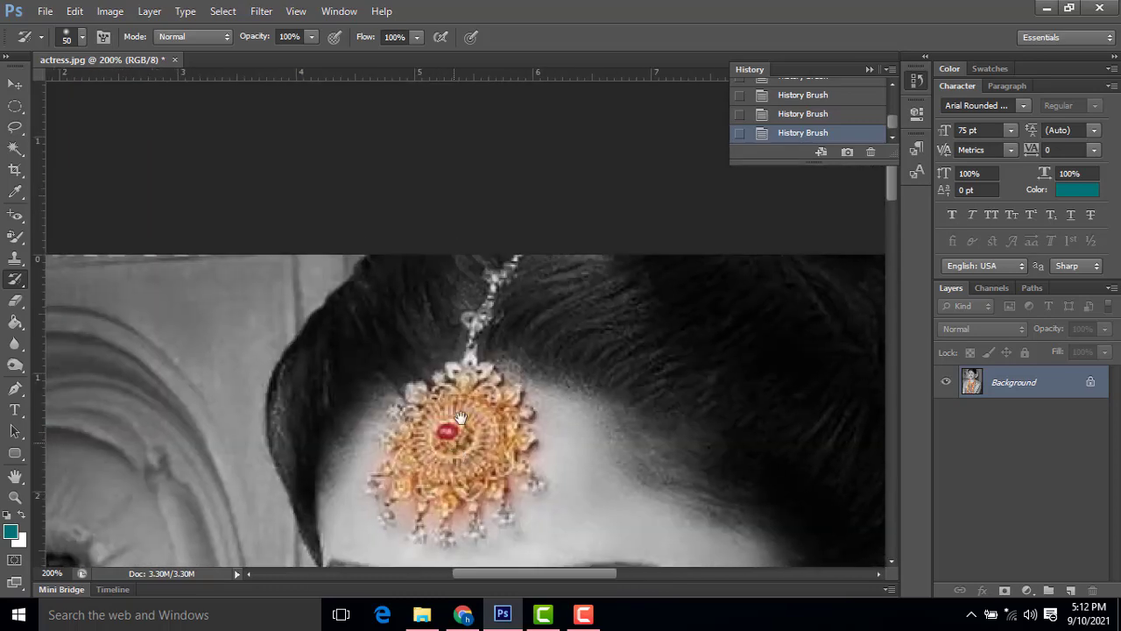
Reduce the brush size to 15 and restore the colour of the chain above the forehead ornament.
{"action": "key", "text": "bracketleft"}
{"action": "key", "text": "bracketleft"}
{"action": "key", "text": "bracketleft"}
{"action": "key", "text": "bracketleft"}
{"action": "key", "text": "bracketleft"}
{"action": "left_click_drag", "start_coordinate": [454, 331], "coordinate": [353, 125]}
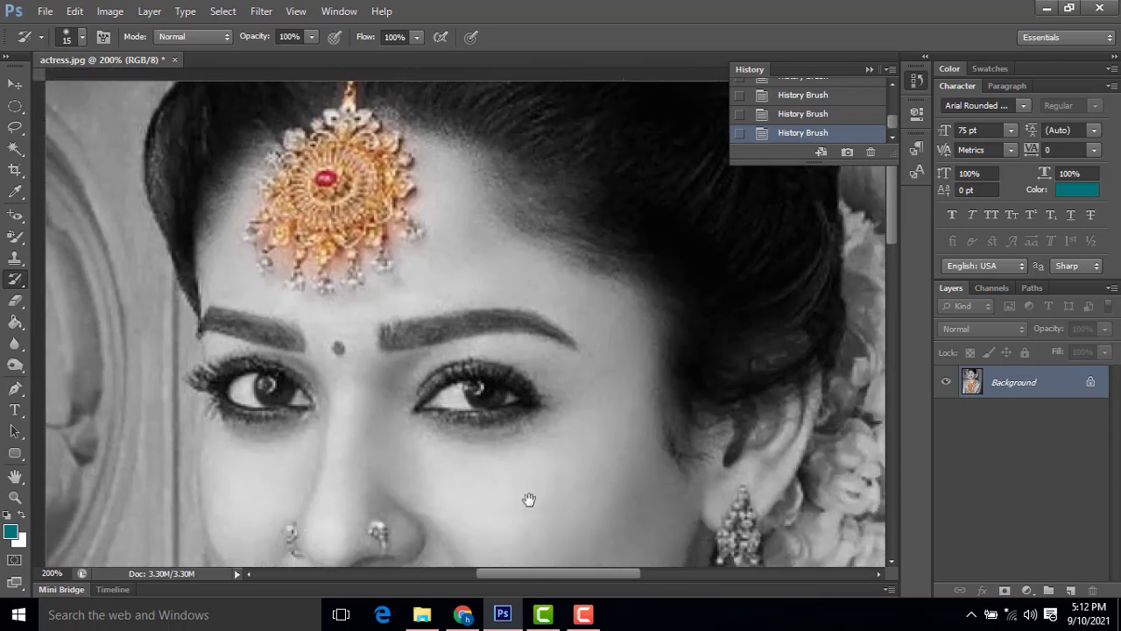
Restore the colour of both earrings and the nose jewellery, reducing the brush to size 10, and zoom out to 66.67%.
{"action": "left_click_drag", "start_coordinate": [528, 501], "coordinate": [453, 289]}
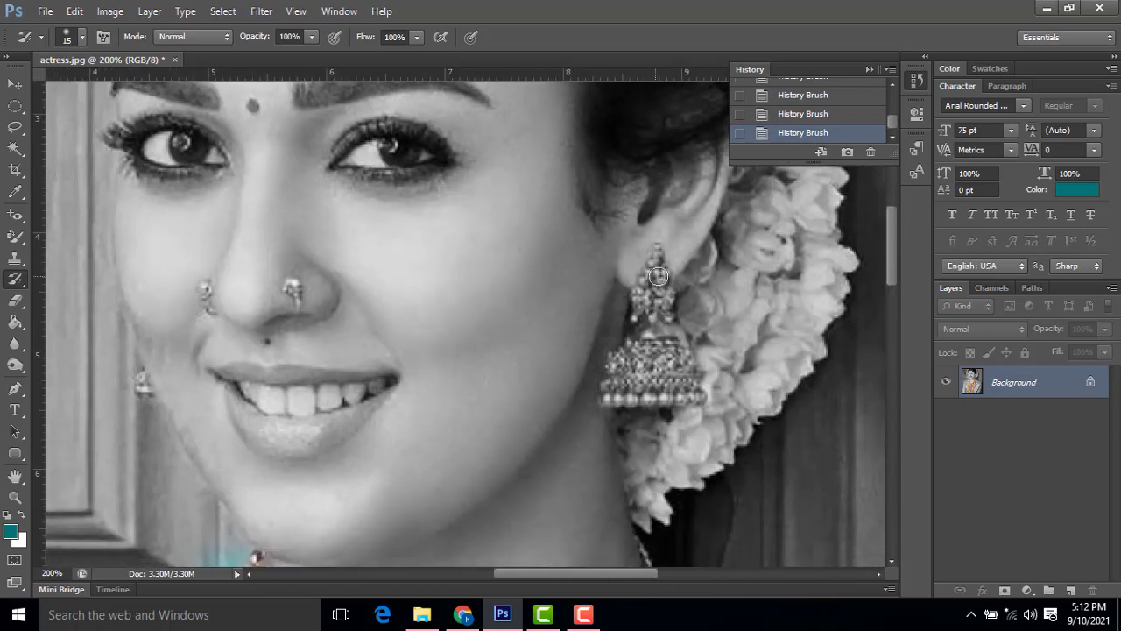
{"action": "mouse_move", "coordinate": [657, 260]}
{"action": "left_mouse_down"}
{"action": "mouse_move", "coordinate": [647, 295]}
{"action": "mouse_move", "coordinate": [649, 347]}
{"action": "mouse_move", "coordinate": [612, 391]}
{"action": "mouse_move", "coordinate": [704, 388]}
{"action": "mouse_move", "coordinate": [669, 346]}
{"action": "mouse_move", "coordinate": [661, 311]}
{"action": "left_mouse_up"}
{"action": "left_click", "coordinate": [211, 311]}
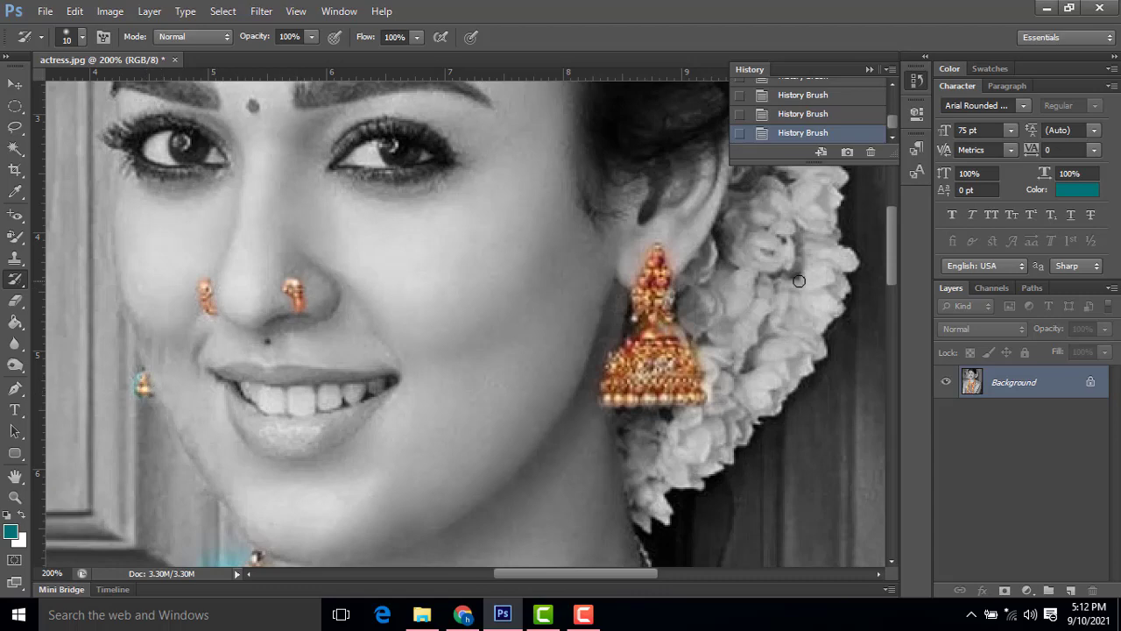
{"action": "key", "text": "ctrl+minus"}
{"action": "key", "text": "ctrl+minus"}
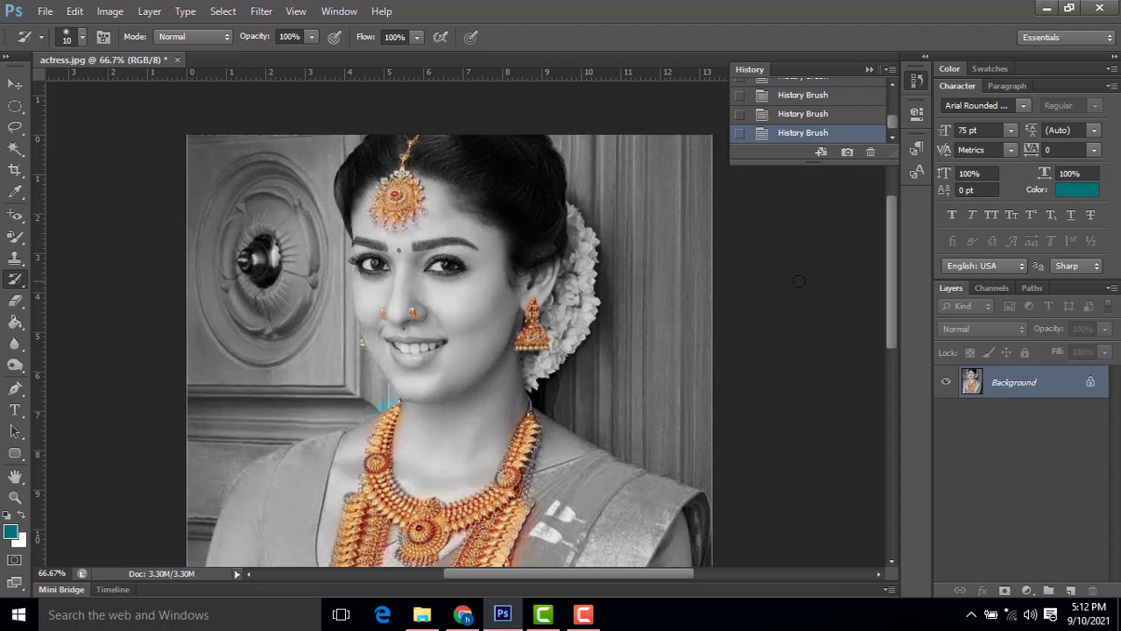
Try to open another copy of the image "actress" from the photoshop folder.
{"action": "left_click", "coordinate": [45, 10]}
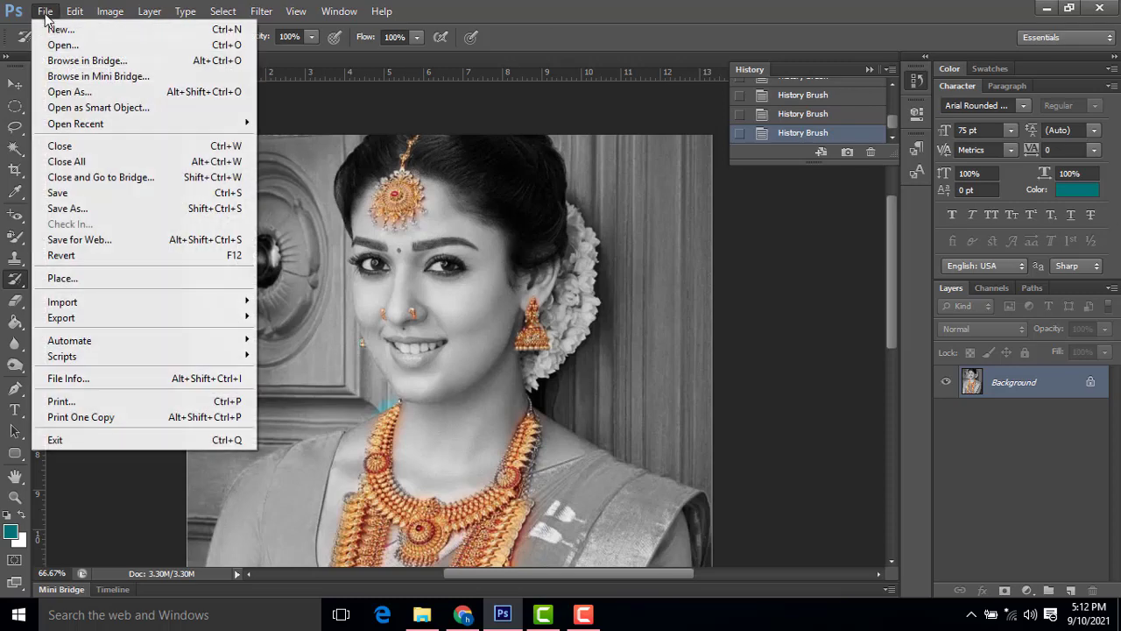
{"action": "left_click", "coordinate": [54, 46]}
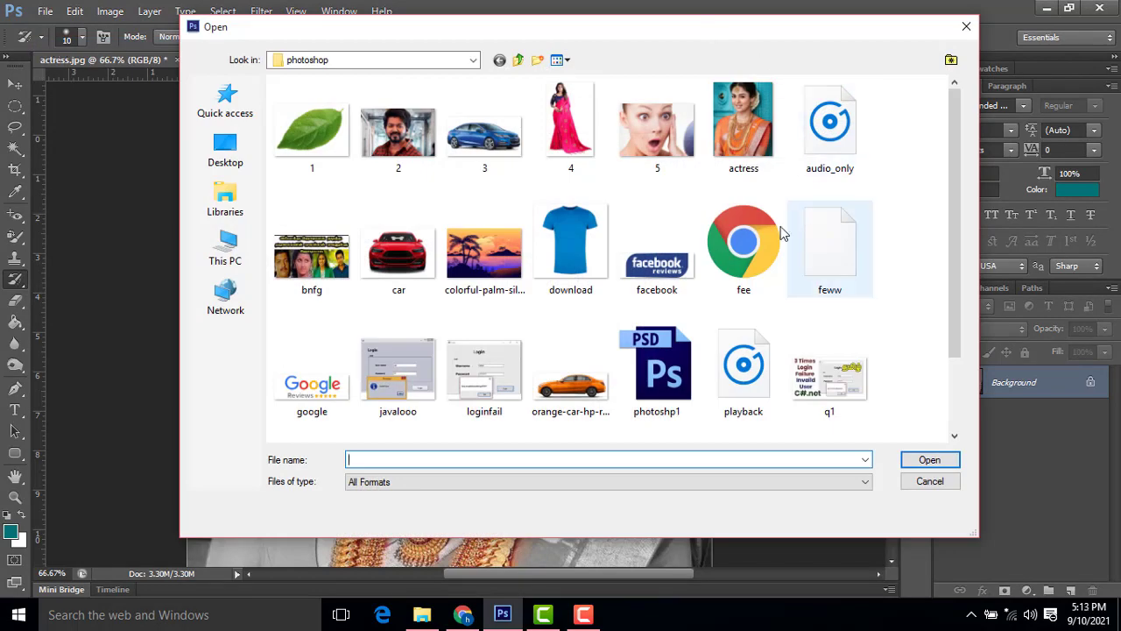
{"action": "left_click", "coordinate": [733, 128]}
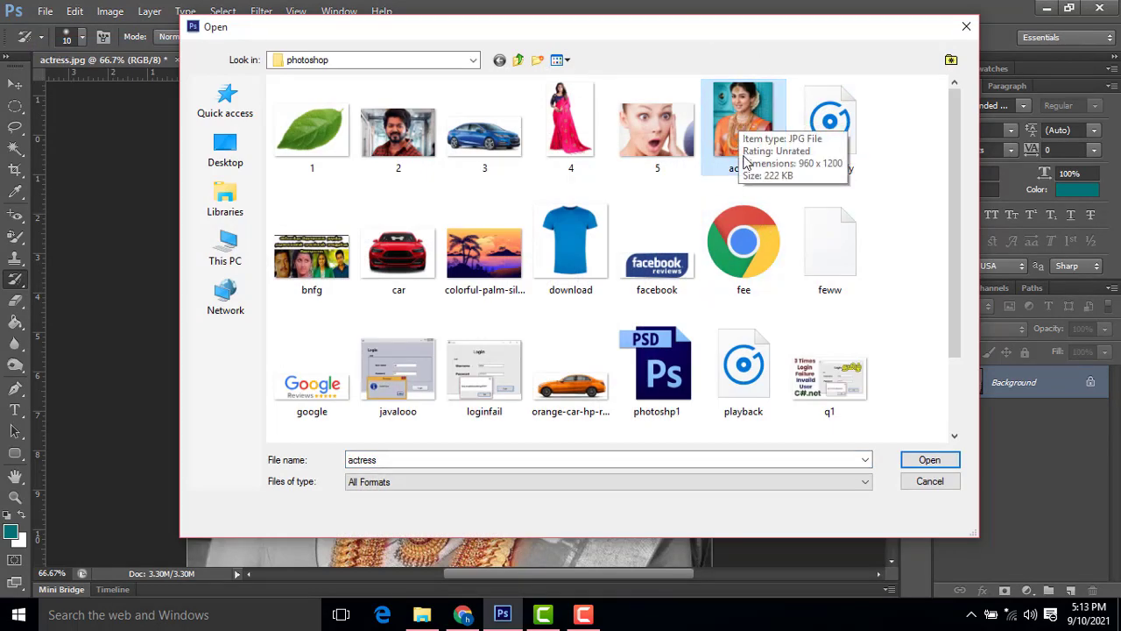
{"action": "left_click", "coordinate": [929, 460]}
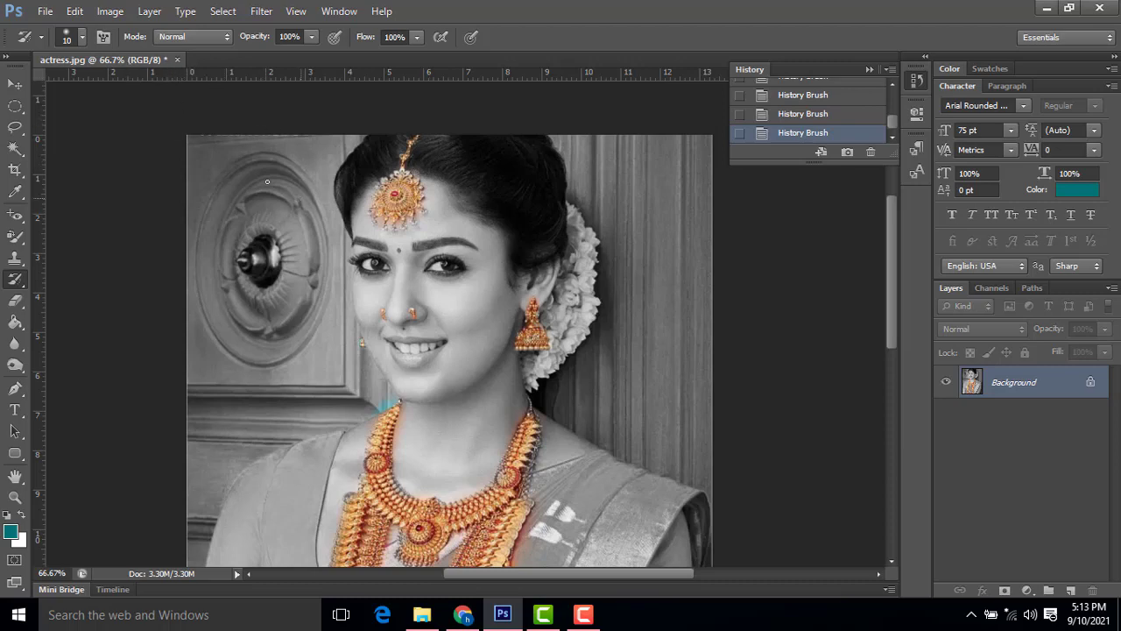
{"action": "scroll", "coordinate": [267, 182], "scroll_direction": "down", "scroll_amount": 1}
Rename the image file "actress" in the photoshop folder to "actres33s" from within the file-opening dialog.
{"action": "left_click", "coordinate": [45, 11]}
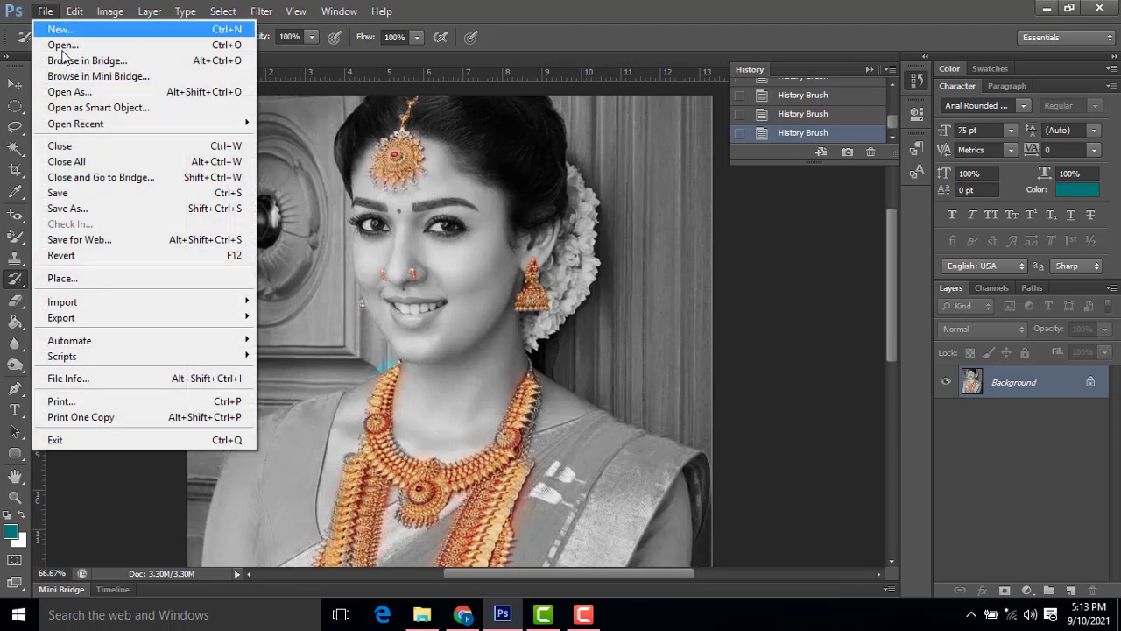
{"action": "left_click", "coordinate": [55, 42]}
{"action": "right_click", "coordinate": [733, 171]}
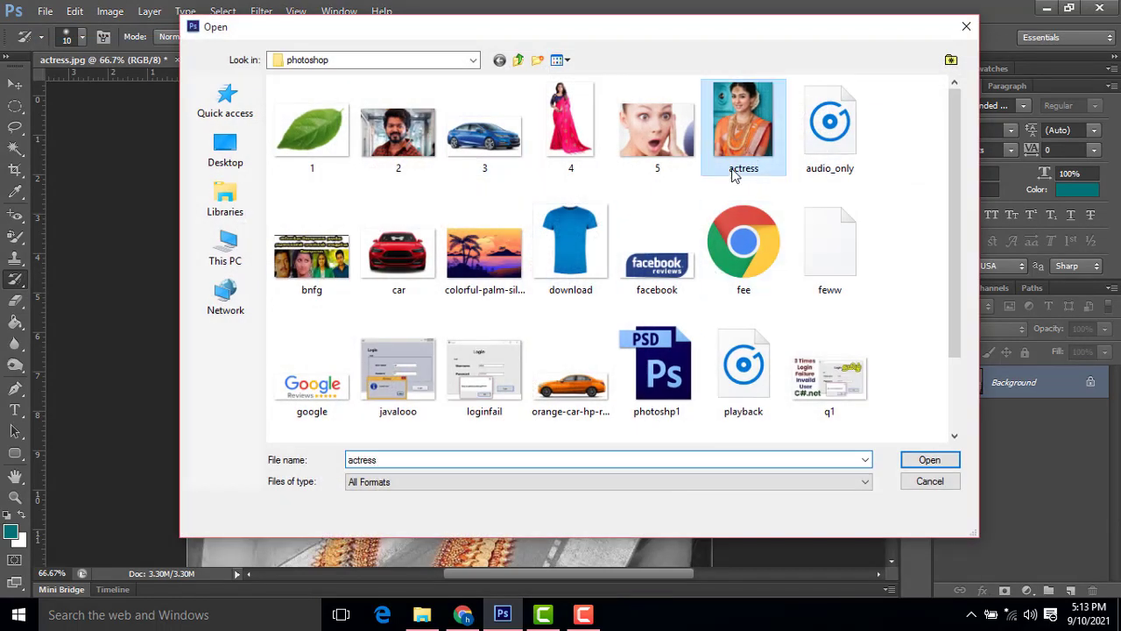
{"action": "left_click", "coordinate": [816, 561]}
{"action": "left_click", "coordinate": [757, 169]}
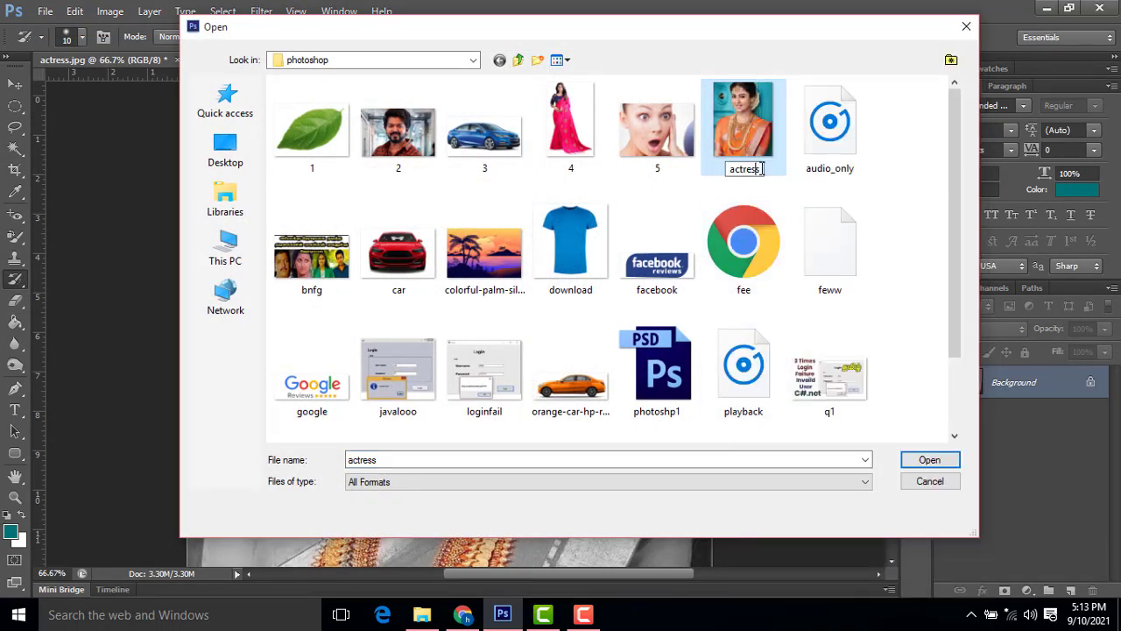
{"action": "type", "text": "33"}
{"action": "left_click", "coordinate": [750, 132]}
Duplicate the image file "actres33s" within the photoshop folder and open "actres33s - Copy".
{"action": "left_click", "coordinate": [928, 462]}
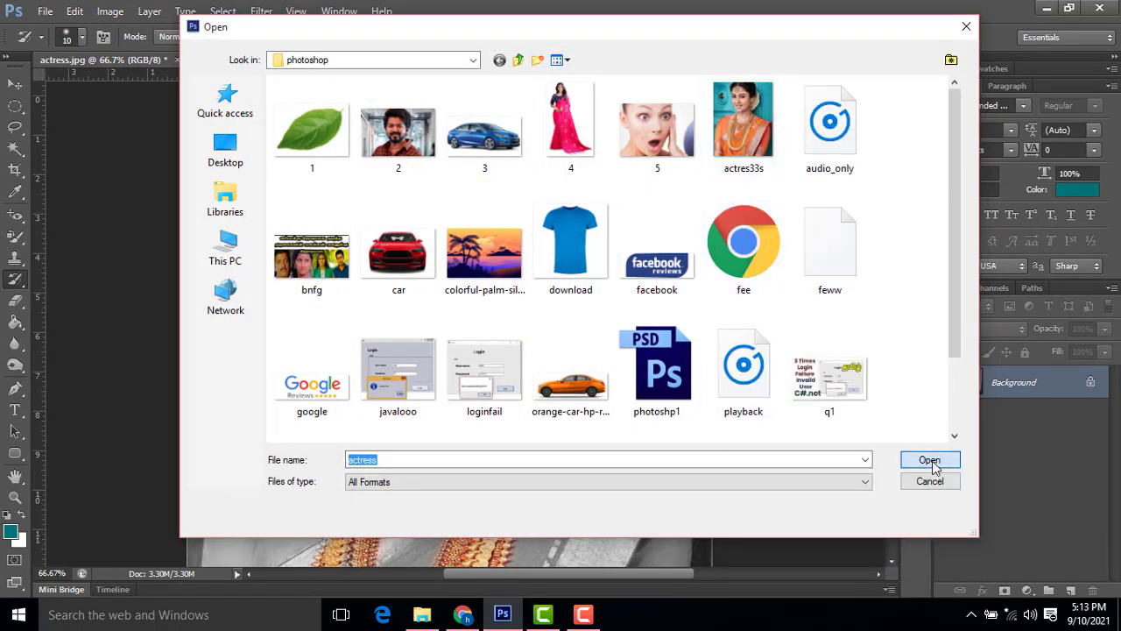
{"action": "left_click", "coordinate": [671, 318]}
{"action": "left_click", "coordinate": [743, 127]}
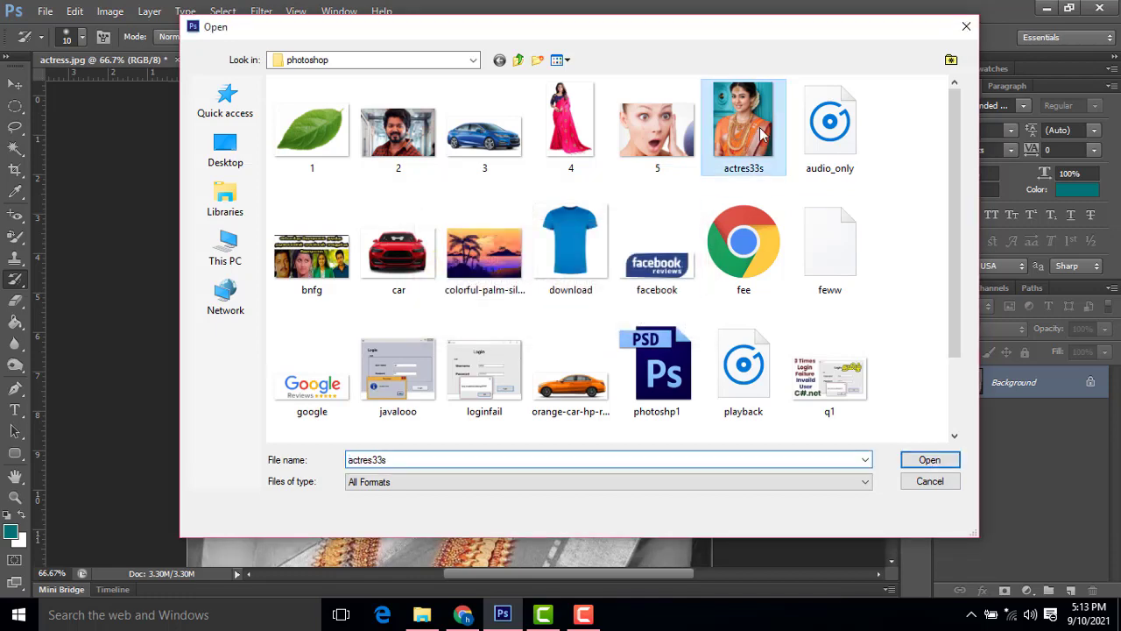
{"action": "right_click", "coordinate": [743, 128]}
{"action": "left_click", "coordinate": [799, 500]}
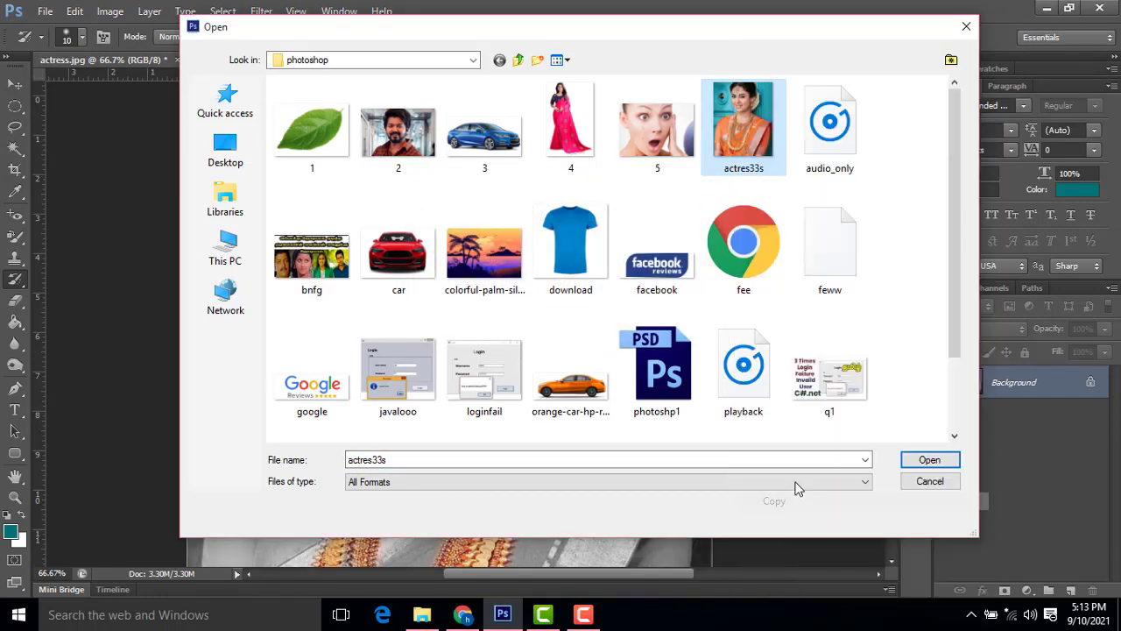
{"action": "right_click", "coordinate": [902, 180]}
{"action": "left_click", "coordinate": [937, 260]}
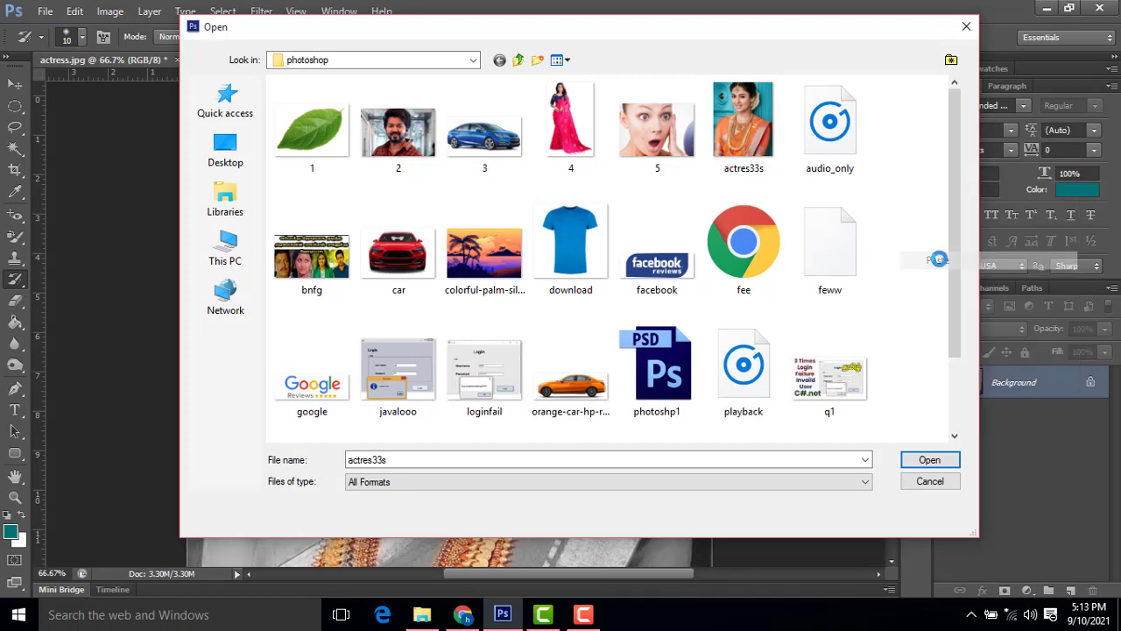
{"action": "left_click", "coordinate": [930, 459]}
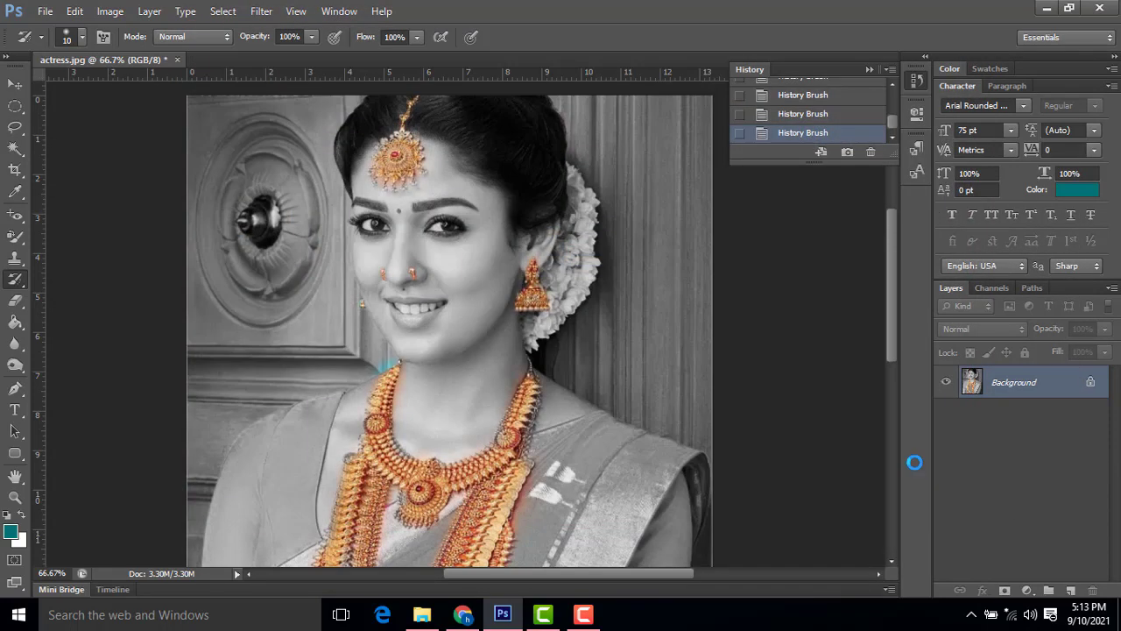
Apply a Variations adjustment to the opened portrait, picking More Yellow for the midtones.
{"action": "key", "text": "ctrl+plus"}
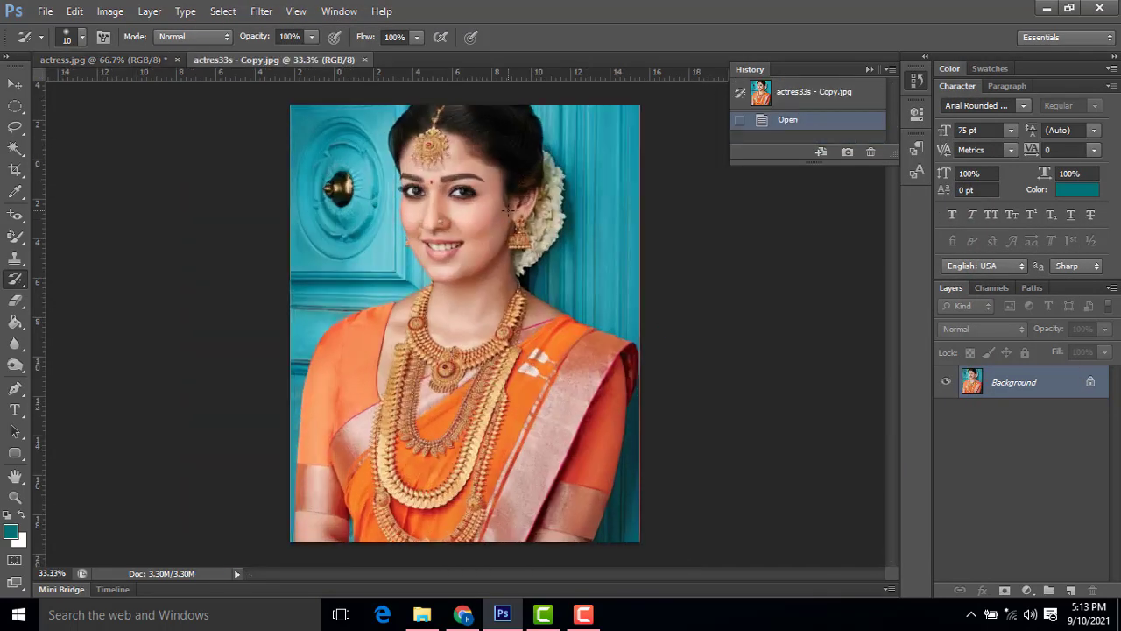
{"action": "scroll", "coordinate": [508, 210], "scroll_direction": "up", "scroll_amount": 2}
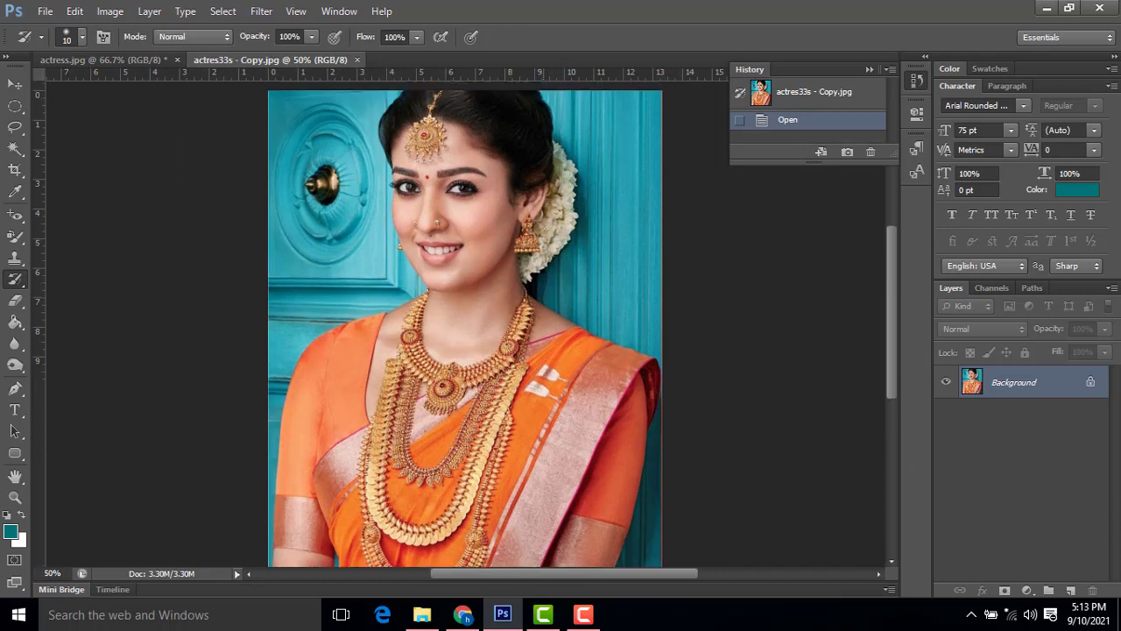
{"action": "scroll", "coordinate": [508, 210], "scroll_direction": "down", "scroll_amount": 3}
{"action": "scroll", "coordinate": [508, 210], "scroll_direction": "up", "scroll_amount": 1}
{"action": "scroll", "coordinate": [467, 203], "scroll_direction": "up", "scroll_amount": 1}
{"action": "left_click", "coordinate": [122, 14]}
{"action": "mouse_move", "coordinate": [138, 53]}
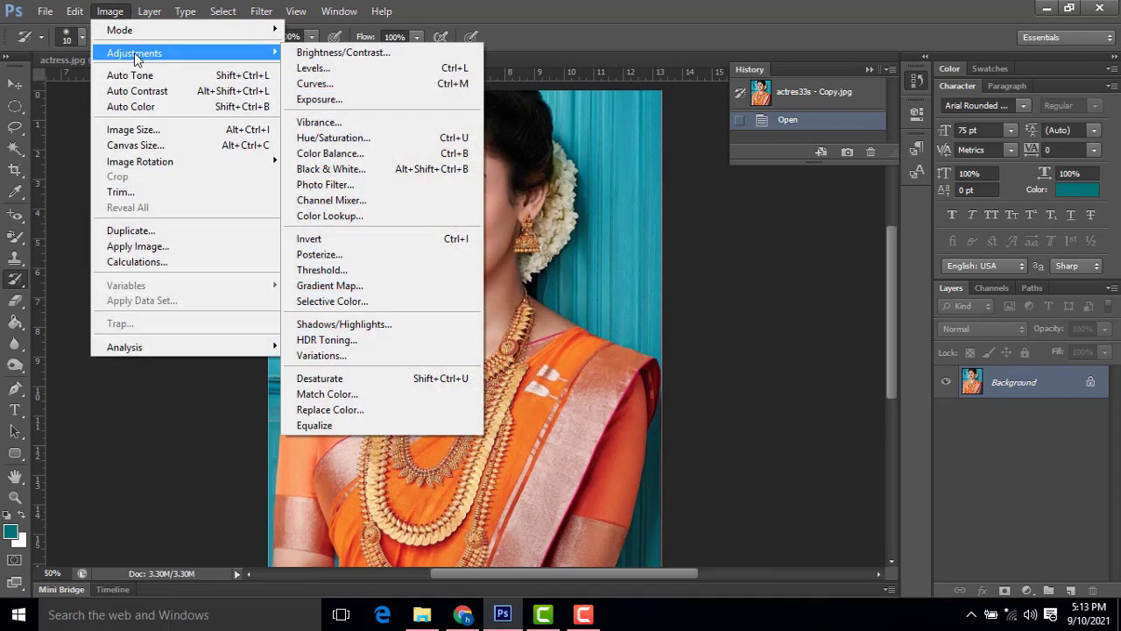
{"action": "left_click", "coordinate": [337, 361]}
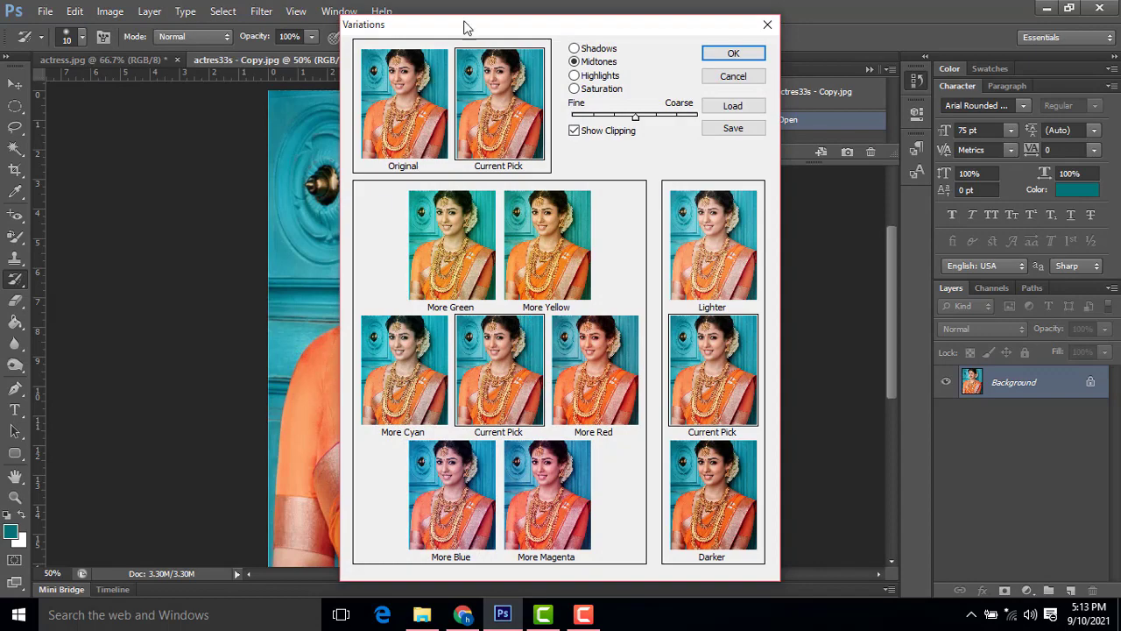
{"action": "left_click_drag", "start_coordinate": [466, 28], "coordinate": [738, 13]}
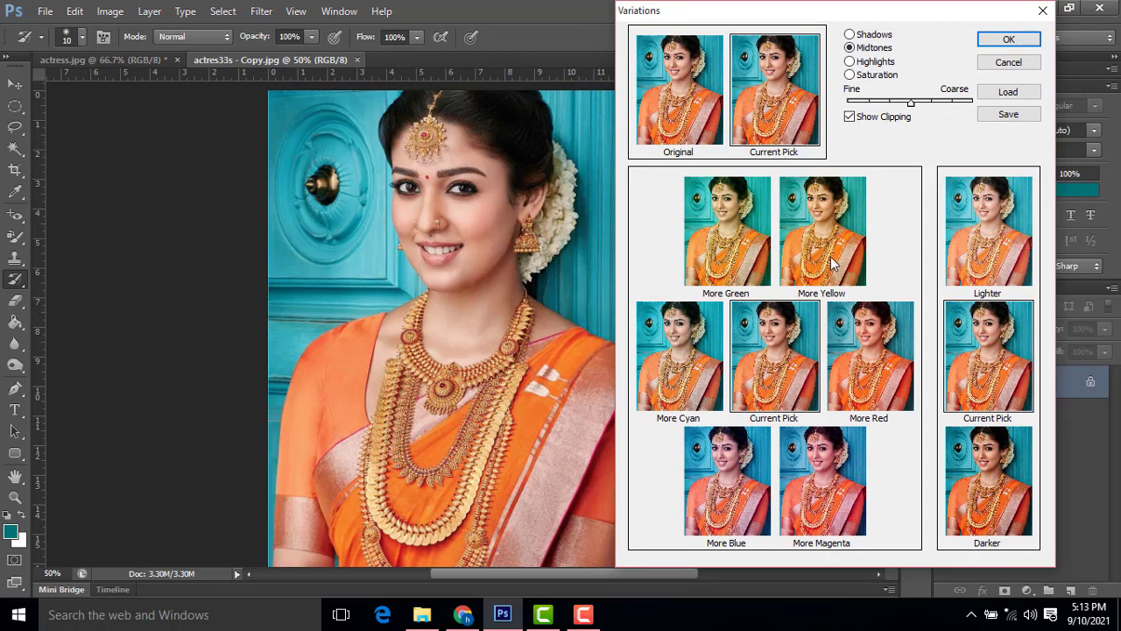
{"action": "left_click", "coordinate": [822, 229]}
{"action": "left_click", "coordinate": [1008, 41]}
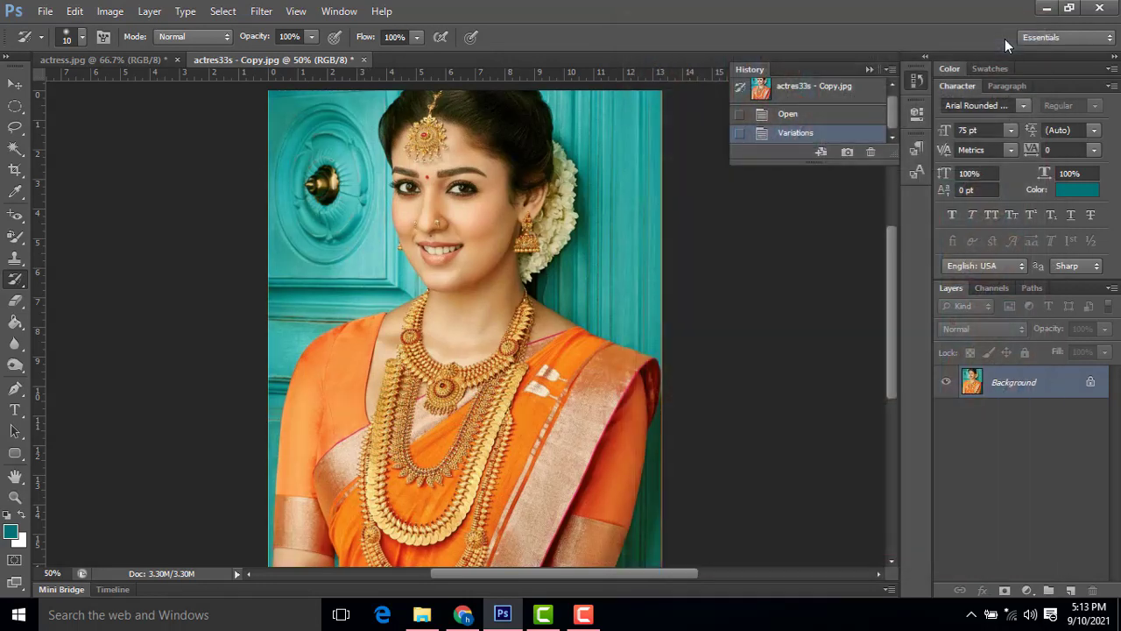
Inspect the yellow-tinted portrait closely, undo the Variations adjustment and turn on the CMYK proof colours.
{"action": "key", "text": "ctrl+plus"}
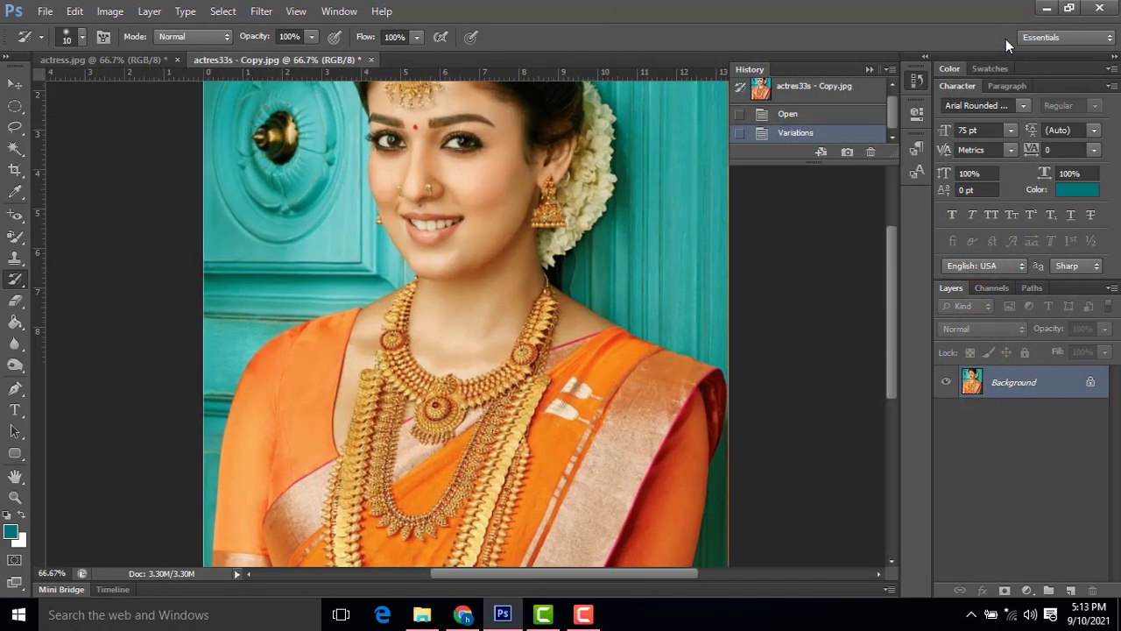
{"action": "key", "text": "ctrl+plus"}
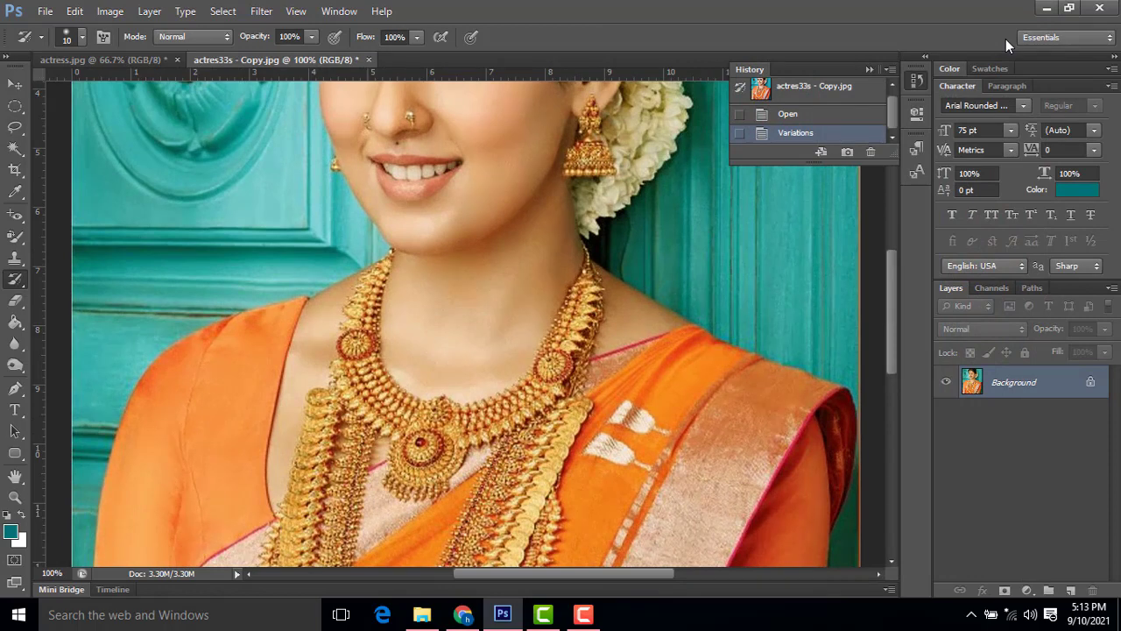
{"action": "key", "text": "ctrl+minus"}
{"action": "scroll", "coordinate": [622, 355], "scroll_direction": "up", "scroll_amount": 5}
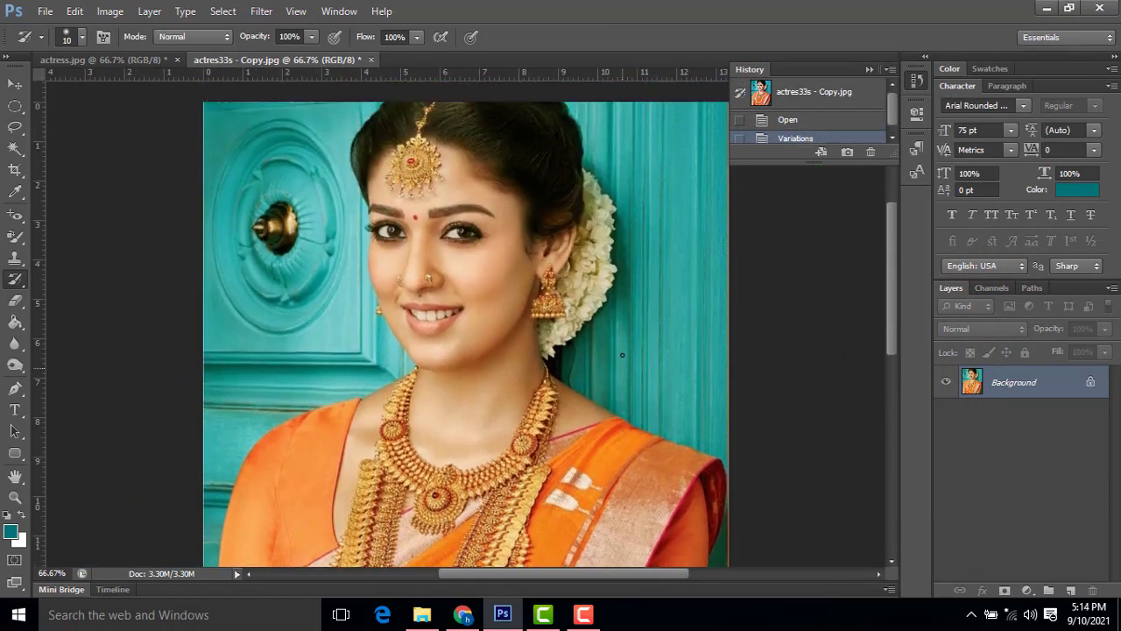
{"action": "scroll", "coordinate": [622, 355], "scroll_direction": "up", "scroll_amount": 1}
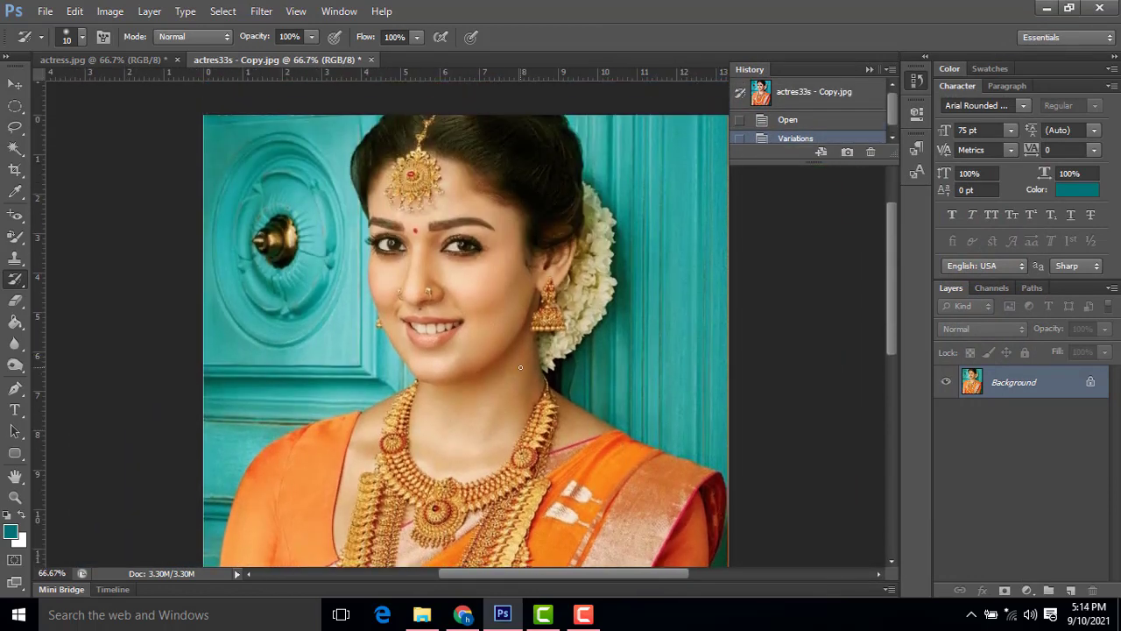
{"action": "key", "text": "ctrl+z"}
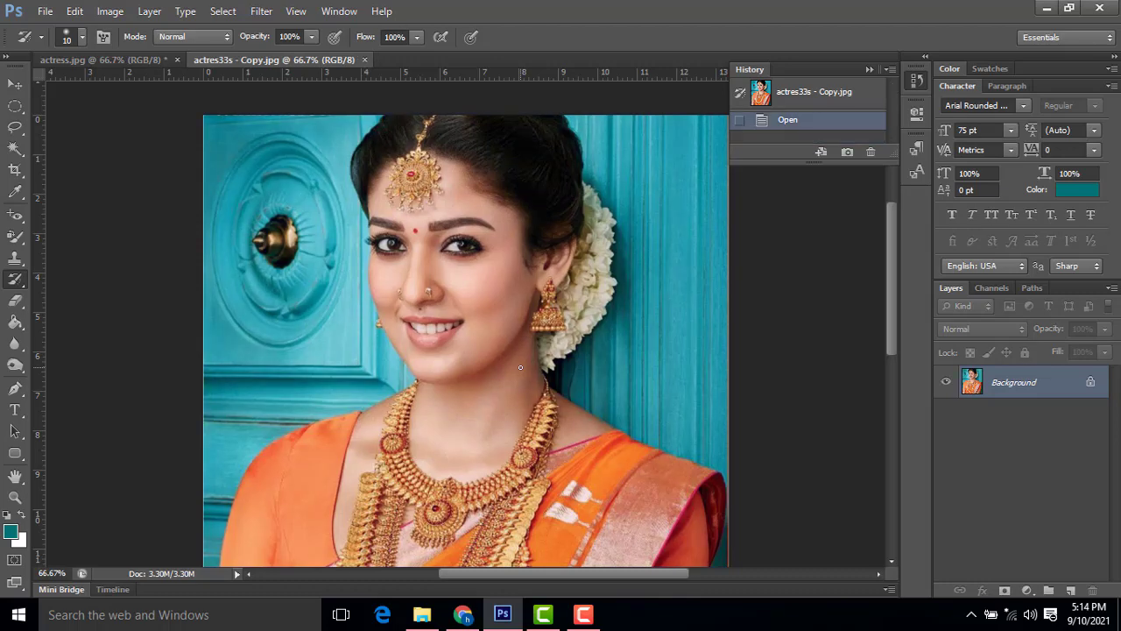
{"action": "key", "text": "ctrl+y"}
Apply Variations again, adding Lighter for the midtones to the remembered yellow pick.
{"action": "left_click", "coordinate": [151, 11]}
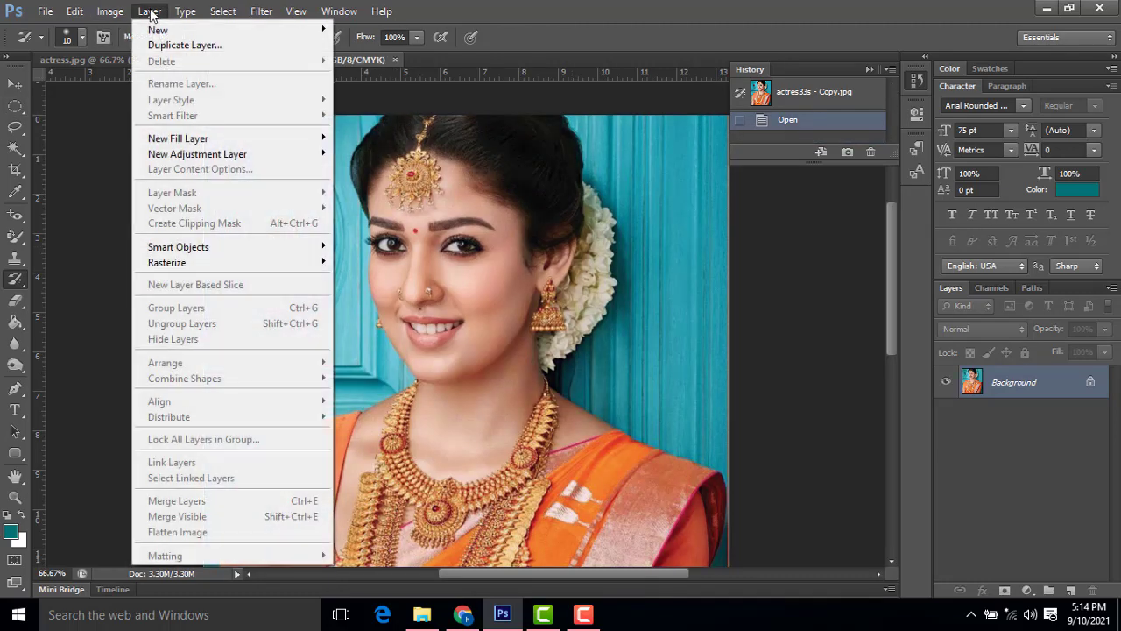
{"action": "mouse_move", "coordinate": [121, 11]}
{"action": "mouse_move", "coordinate": [135, 50]}
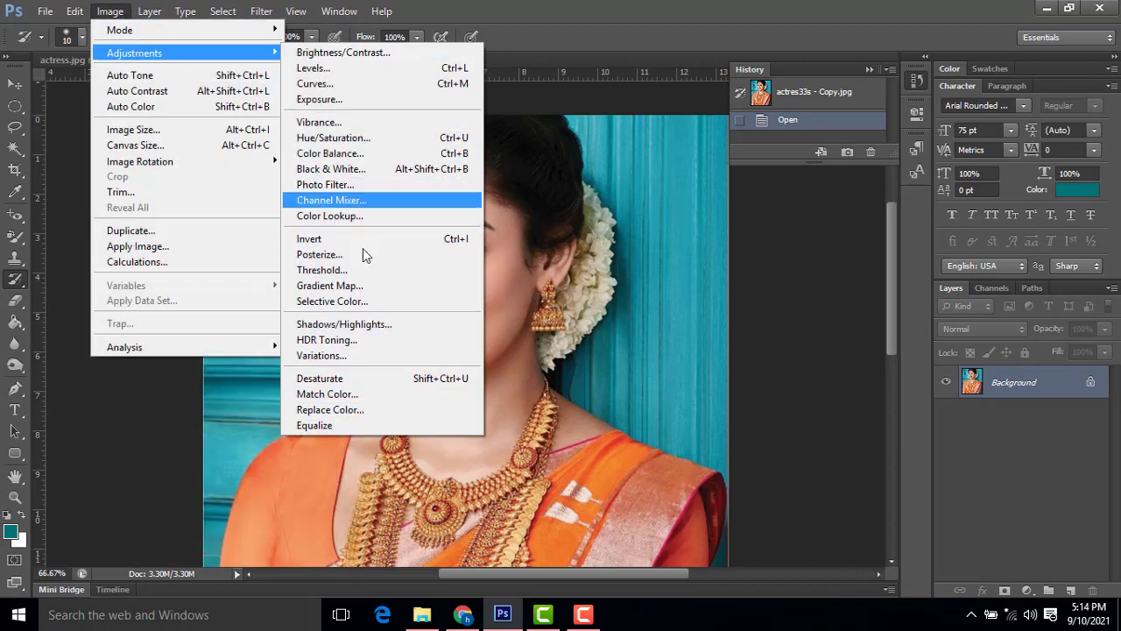
{"action": "left_click", "coordinate": [345, 354]}
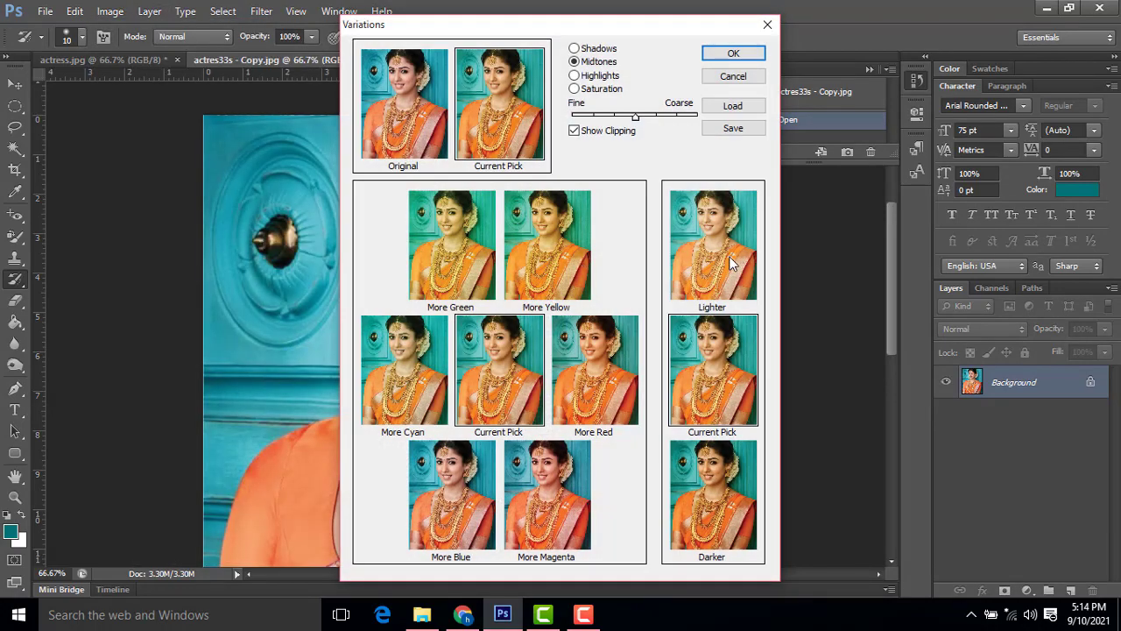
{"action": "left_click", "coordinate": [1013, 257]}
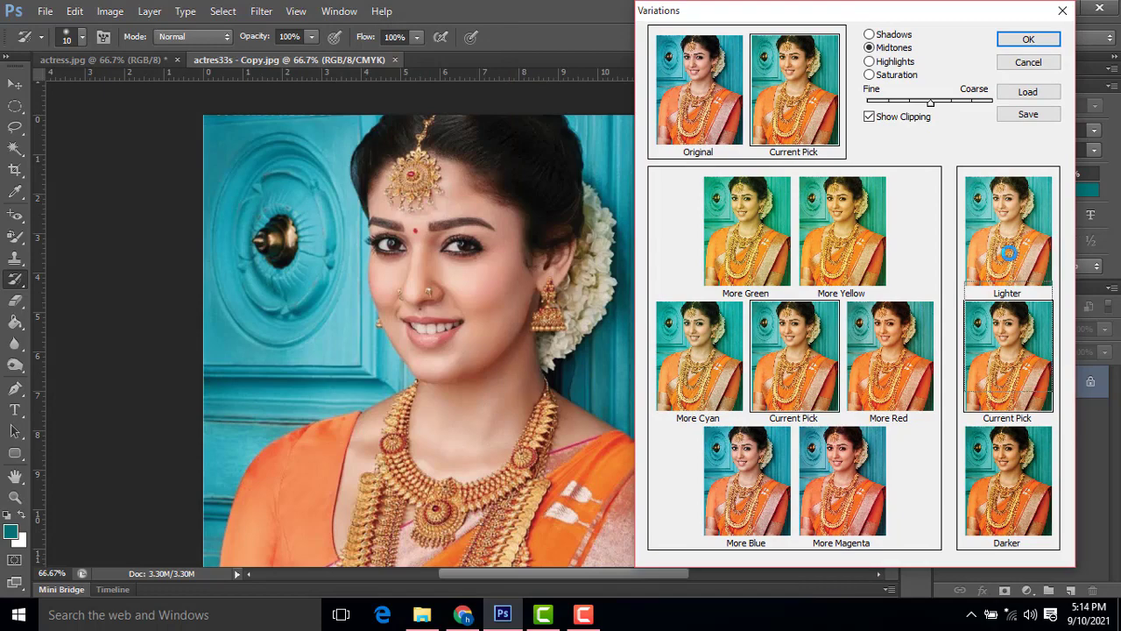
{"action": "left_click", "coordinate": [1023, 41]}
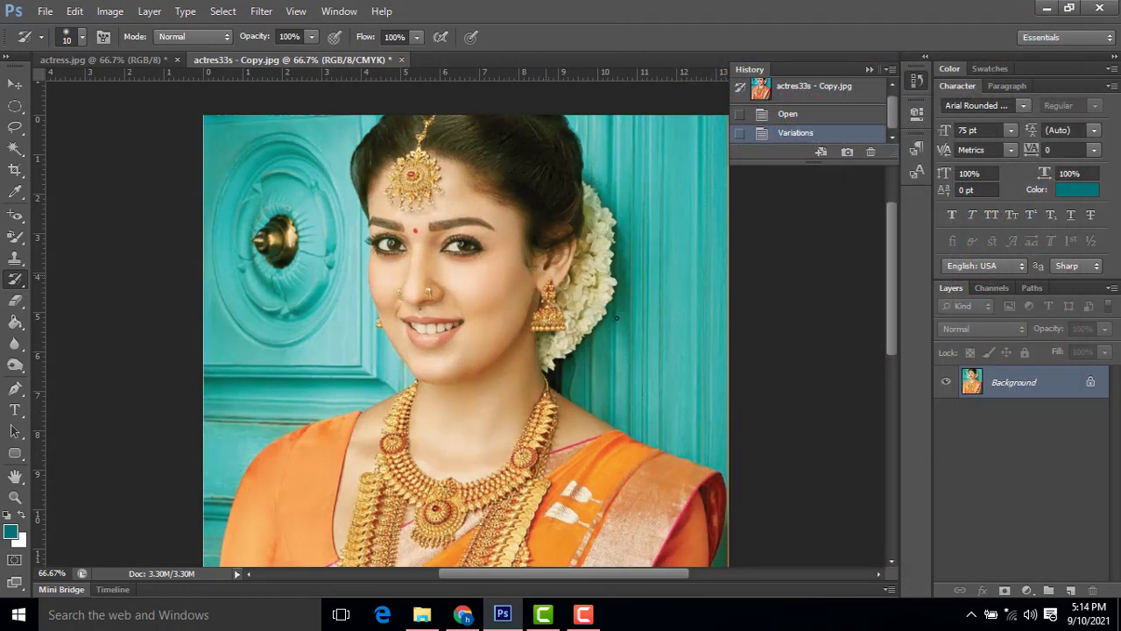
Undo the last Variations adjustment and apply Variations again with More Red added to the midtones.
{"action": "key", "text": "ctrl+z"}
{"action": "left_click", "coordinate": [109, 11]}
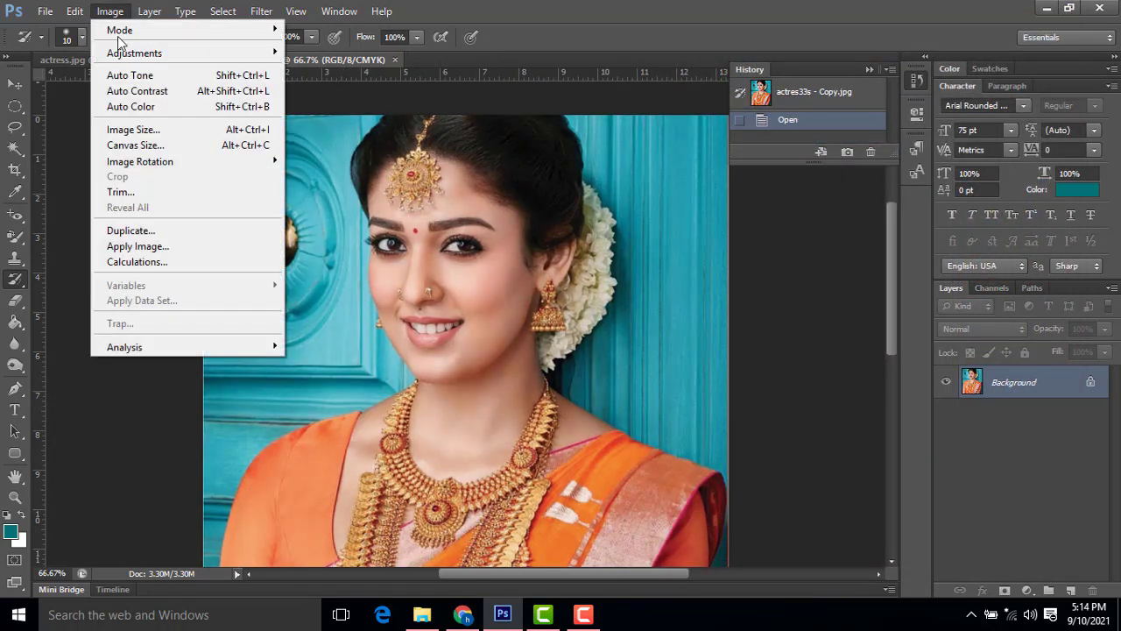
{"action": "mouse_move", "coordinate": [158, 53]}
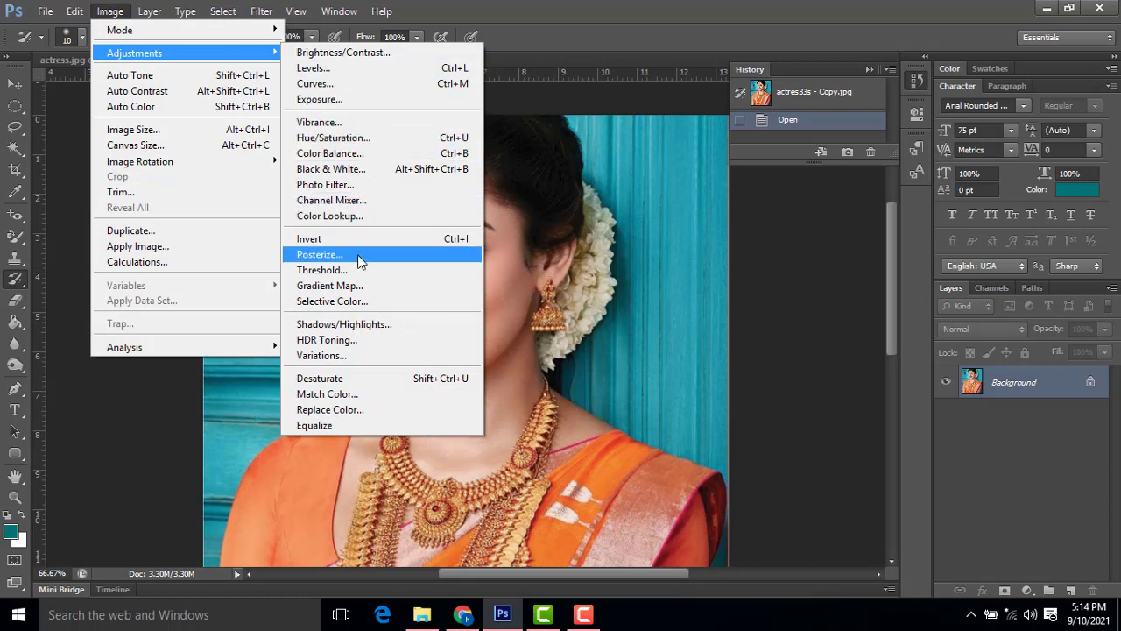
{"action": "left_click", "coordinate": [351, 356]}
{"action": "left_click_drag", "start_coordinate": [538, 27], "coordinate": [823, 10]}
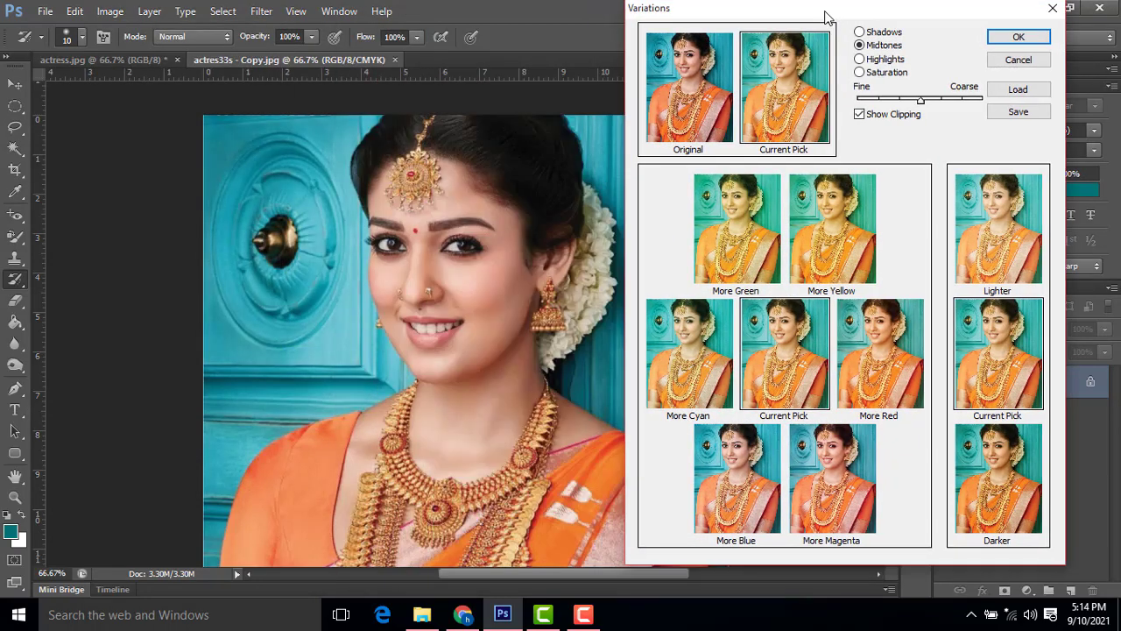
{"action": "left_click", "coordinate": [874, 348]}
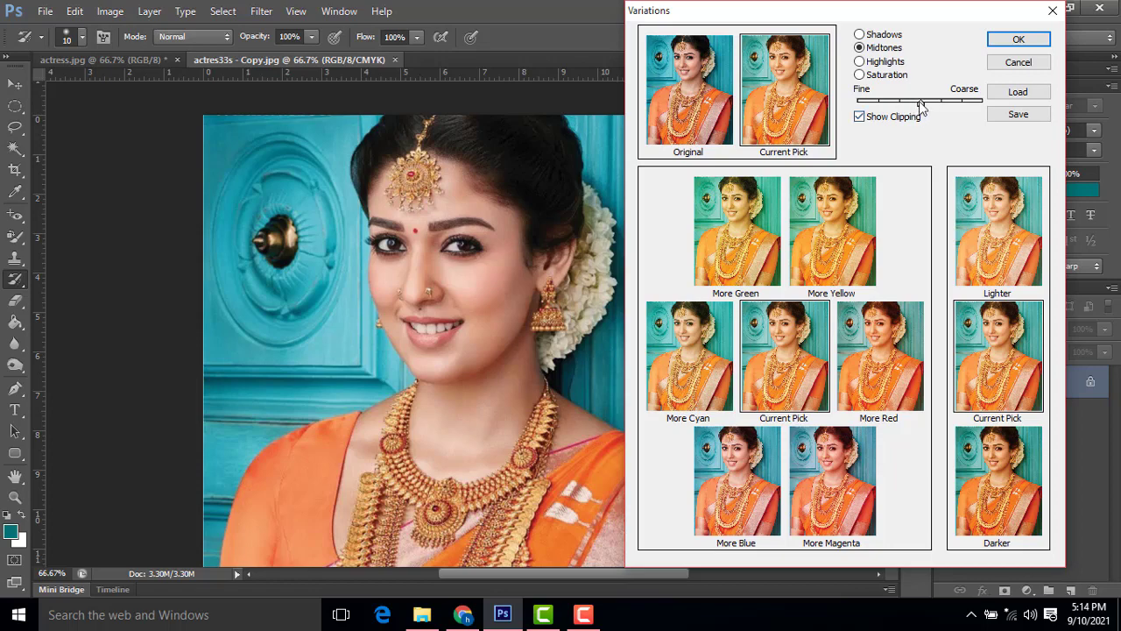
{"action": "left_click", "coordinate": [1018, 39]}
{"action": "scroll", "coordinate": [808, 280], "scroll_direction": "down", "scroll_amount": 5}
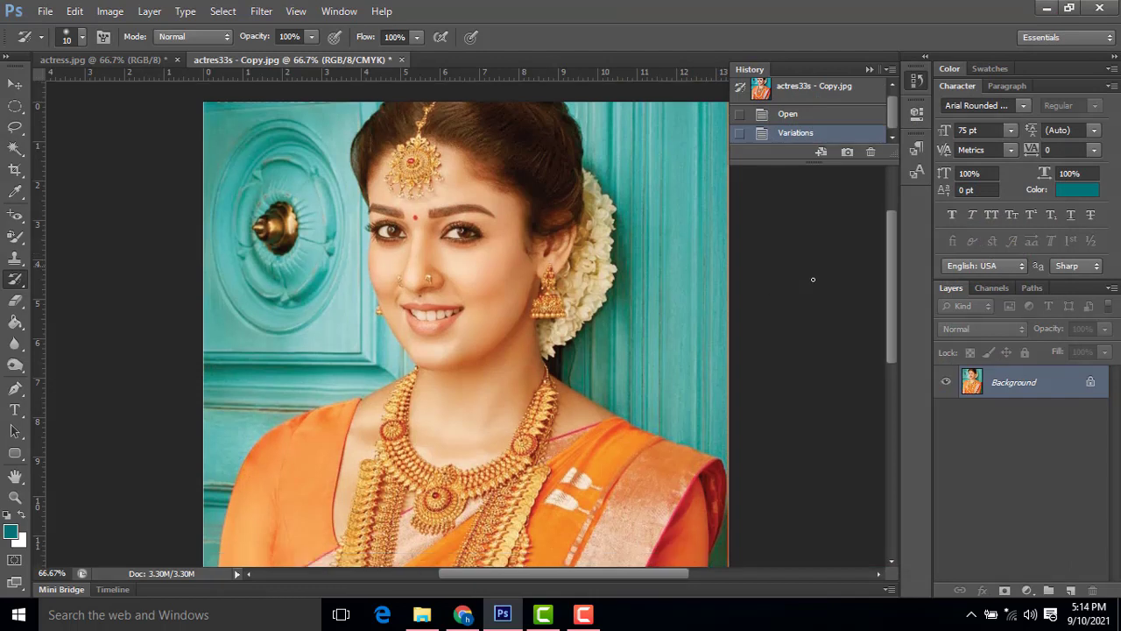
{"action": "scroll", "coordinate": [814, 277], "scroll_direction": "up", "scroll_amount": 5}
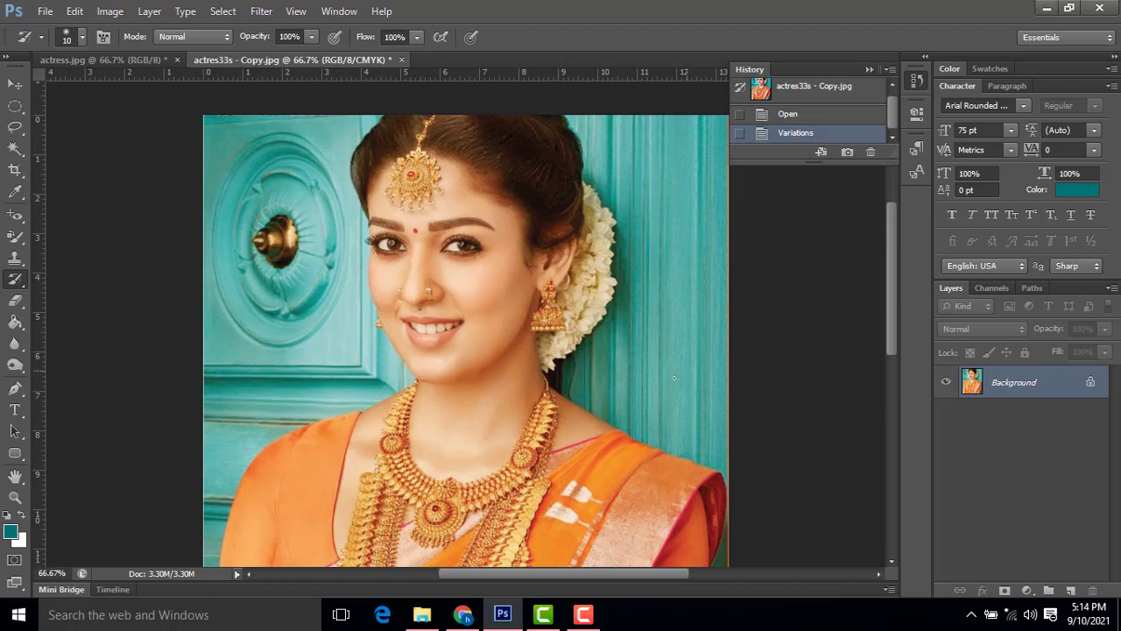
{"action": "scroll", "coordinate": [675, 379], "scroll_direction": "down", "scroll_amount": 1}
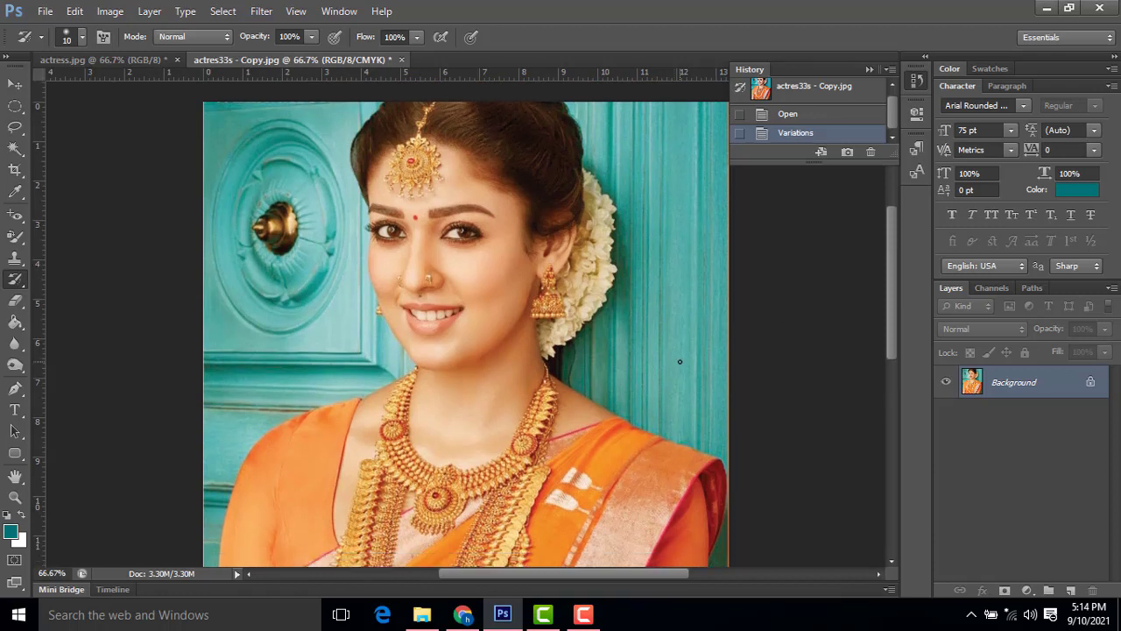
{"action": "left_click", "coordinate": [585, 611]}
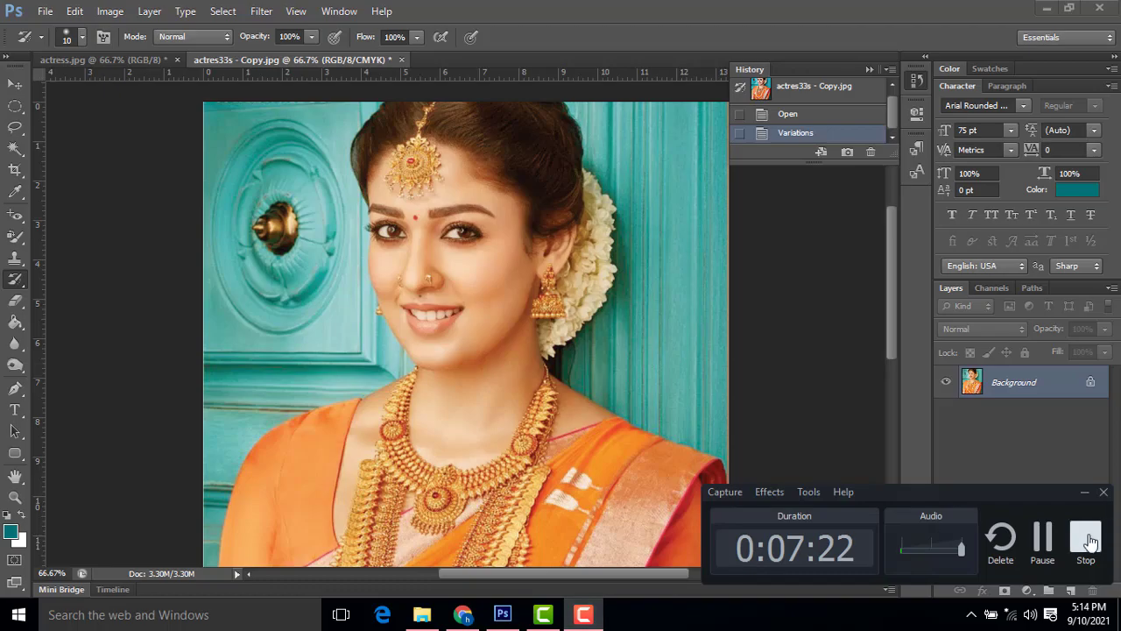